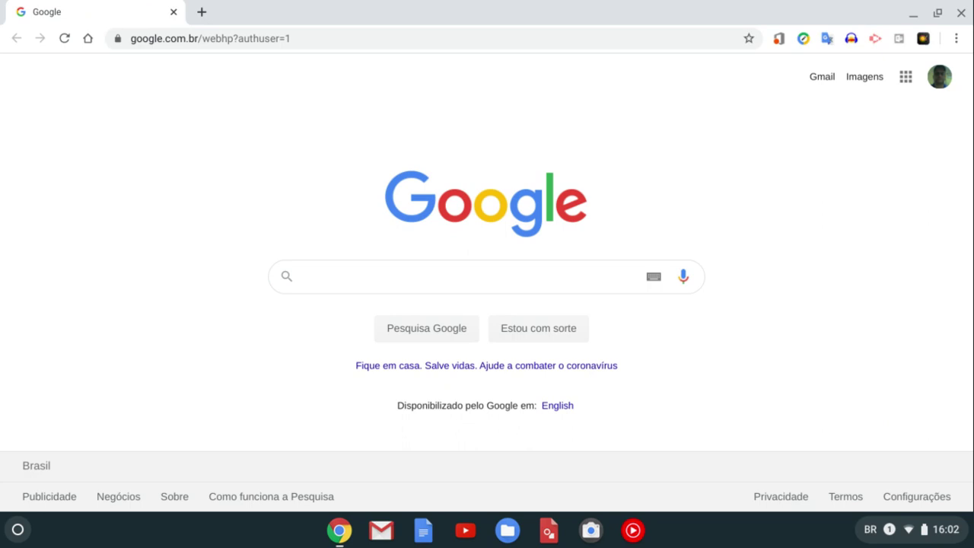
- Launch Google Sala de Aula from the Google Apps grid to show the three class cards
click(906, 79)
scroll(820, 259, down, 1)
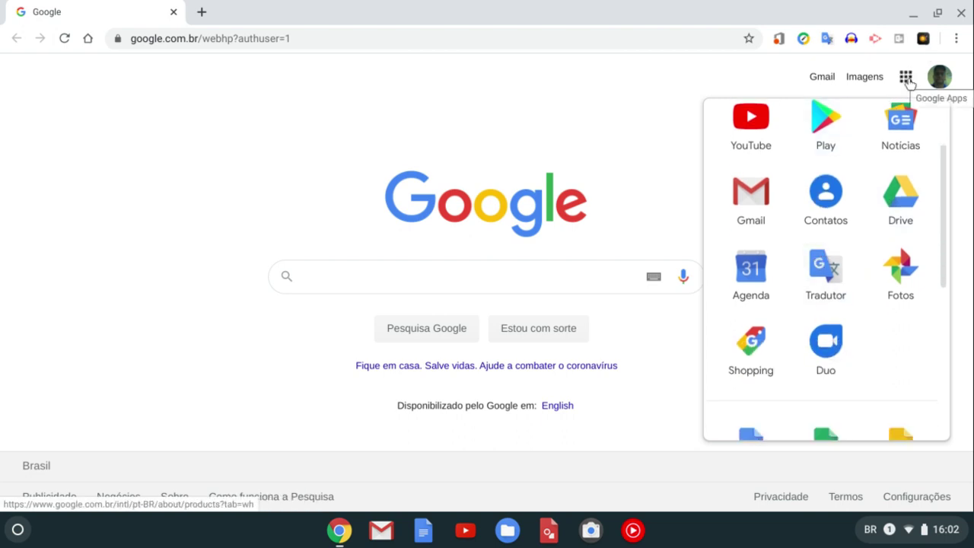
scroll(914, 198, down, 4)
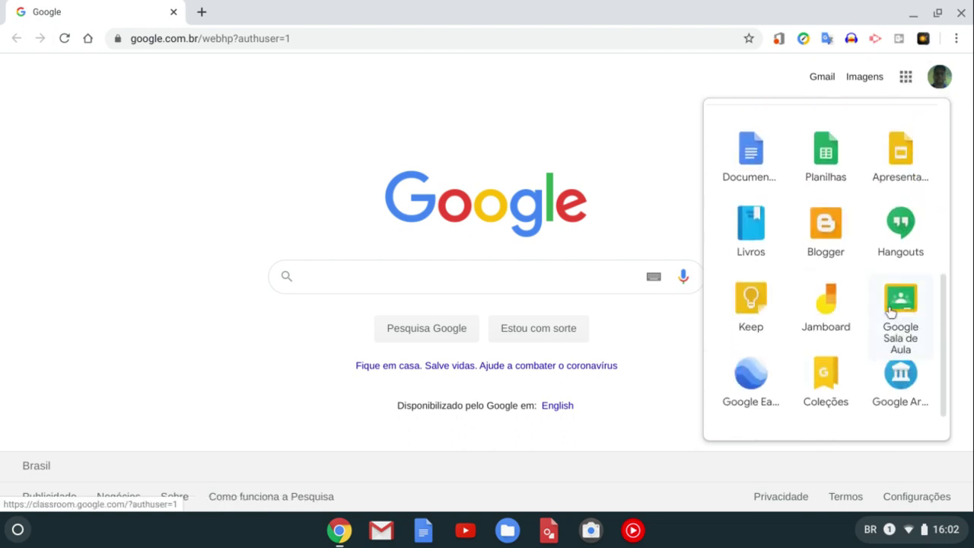
click(888, 294)
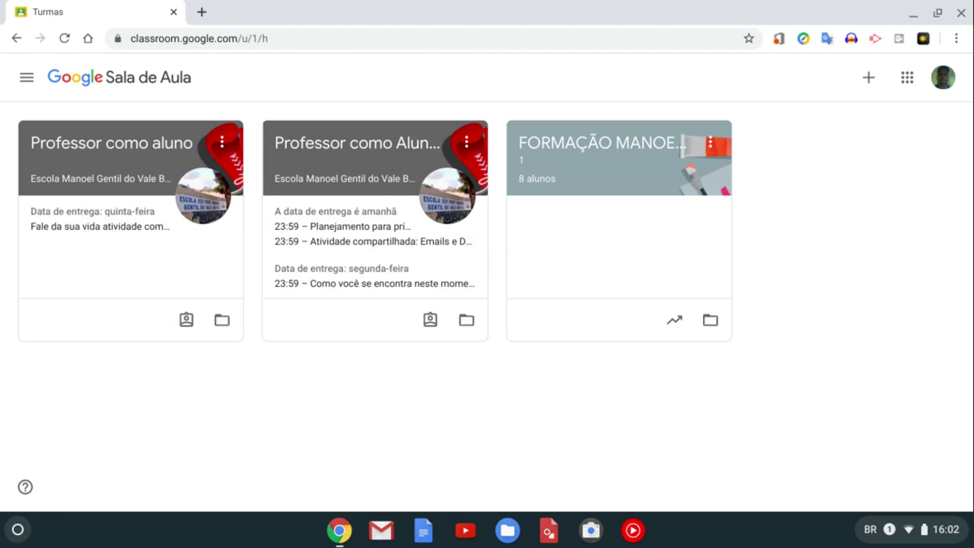
- Cancel the Participar da turma dialog and enter the Professor como aluno class stream
click(870, 81)
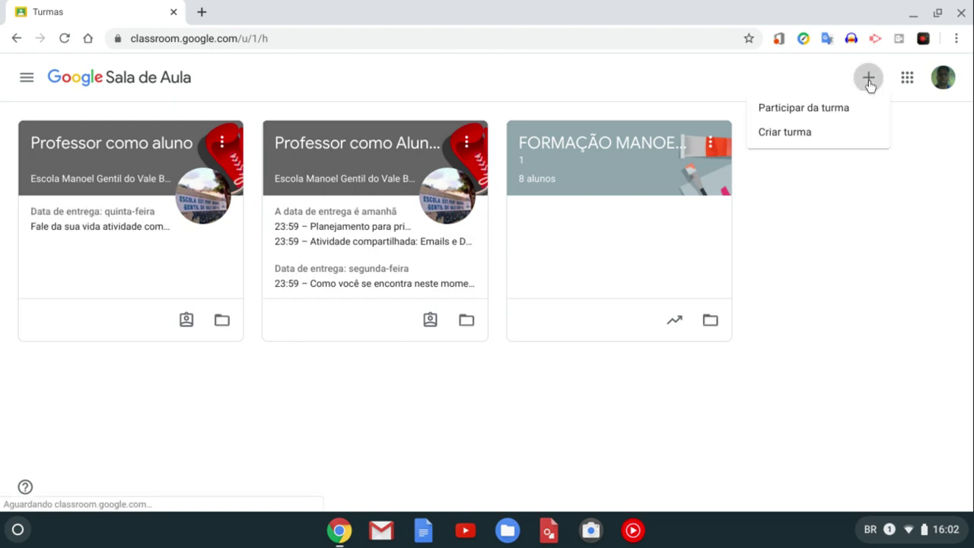
click(810, 115)
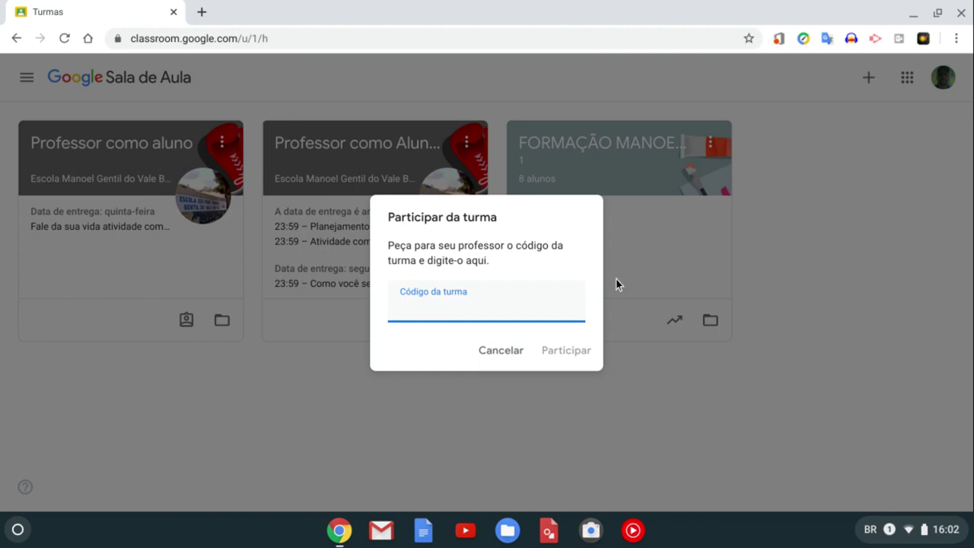
click(500, 359)
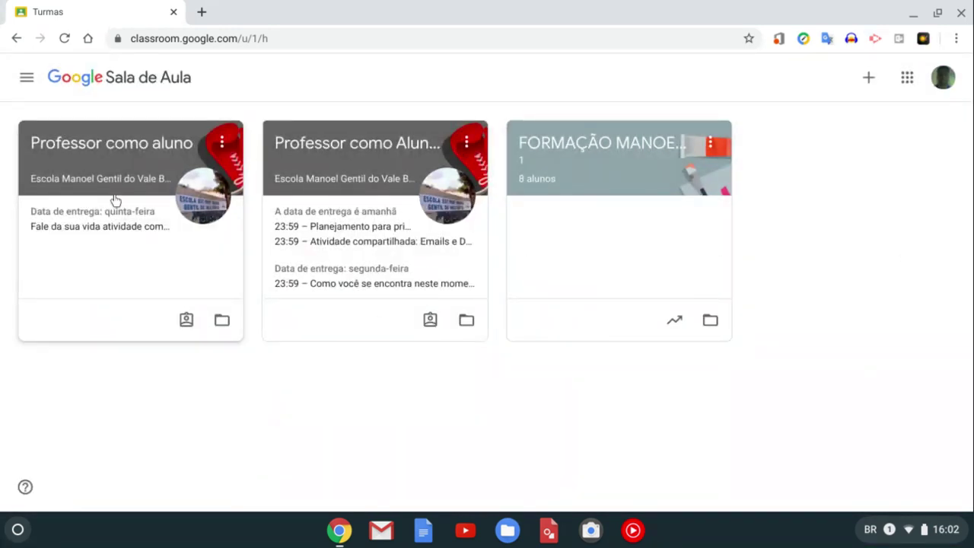
click(97, 145)
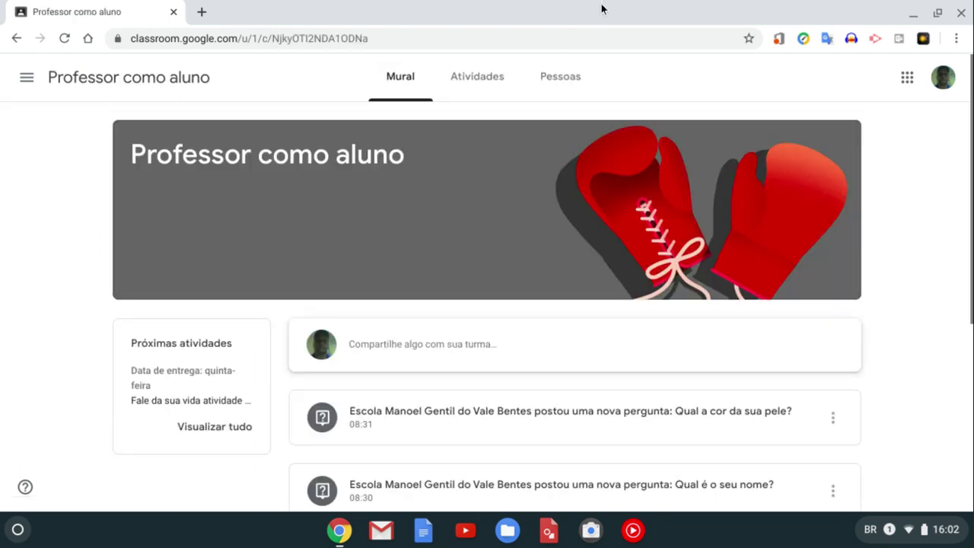
- Switch to the Atividades tab to list the six items under the atividades topic
click(484, 79)
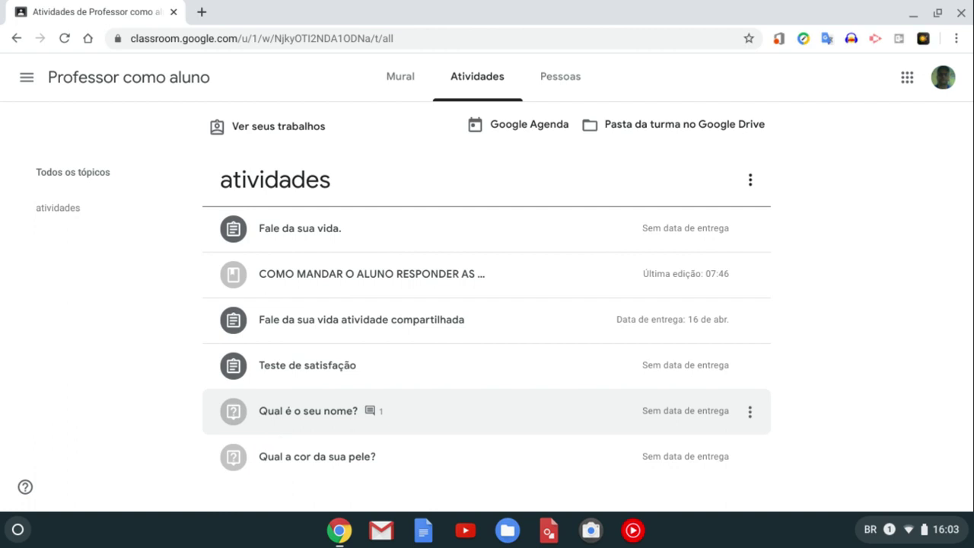
- Expand the 'Fale da sua vida.' assignment and view its full details page
click(303, 233)
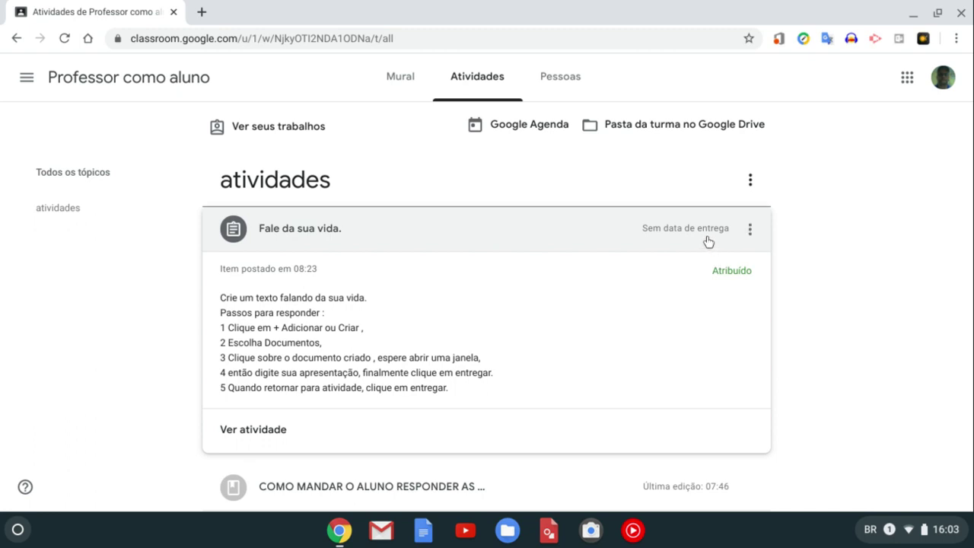
click(244, 431)
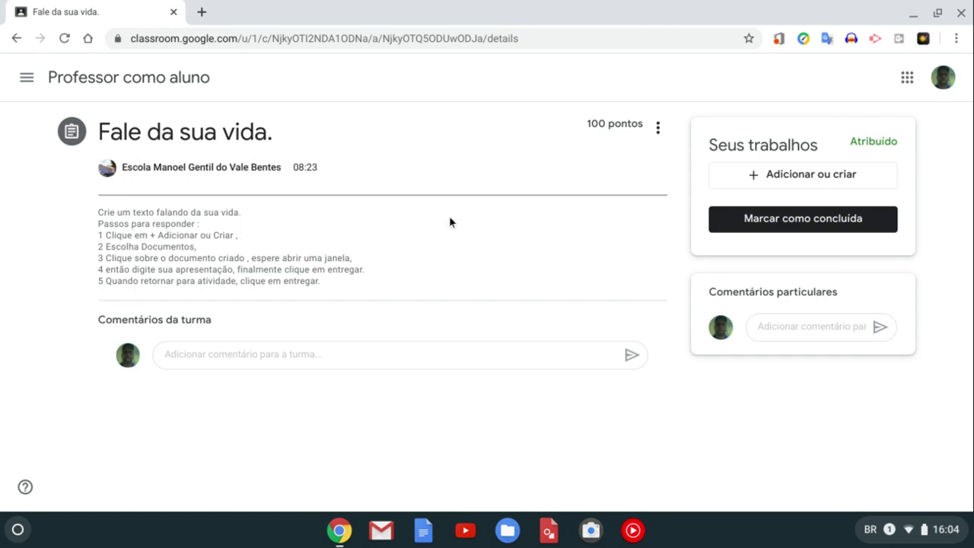
- Create a blank Google Doc via Adicionar ou criar > Documentos and open it in a new tab
click(809, 181)
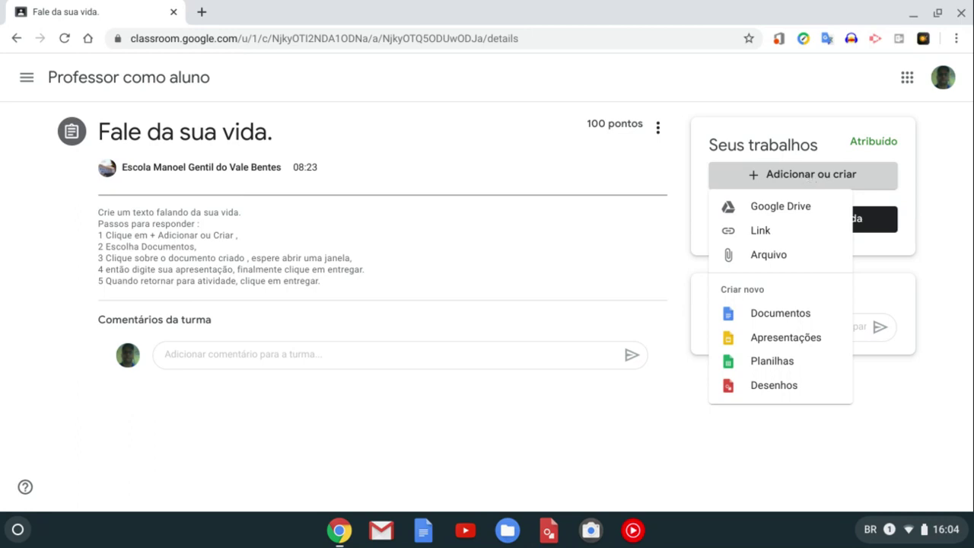
click(791, 315)
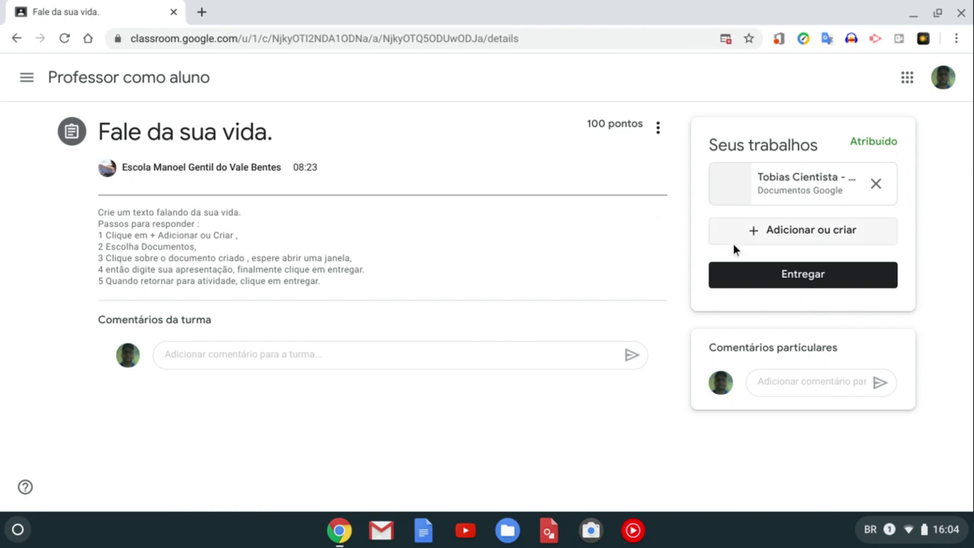
click(804, 189)
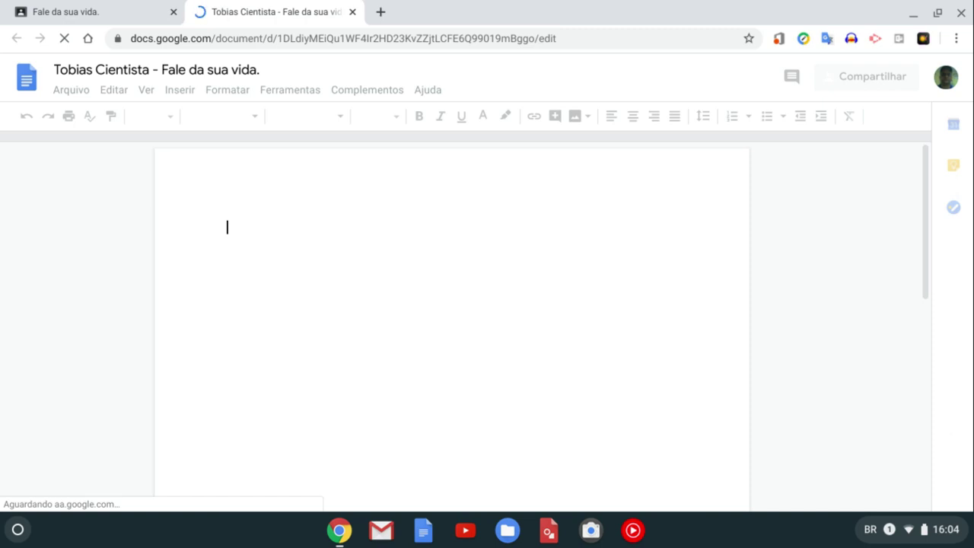
- Write a short self-introduction with the student's name and birthplace, then return to Classroom
text(Oi, s)
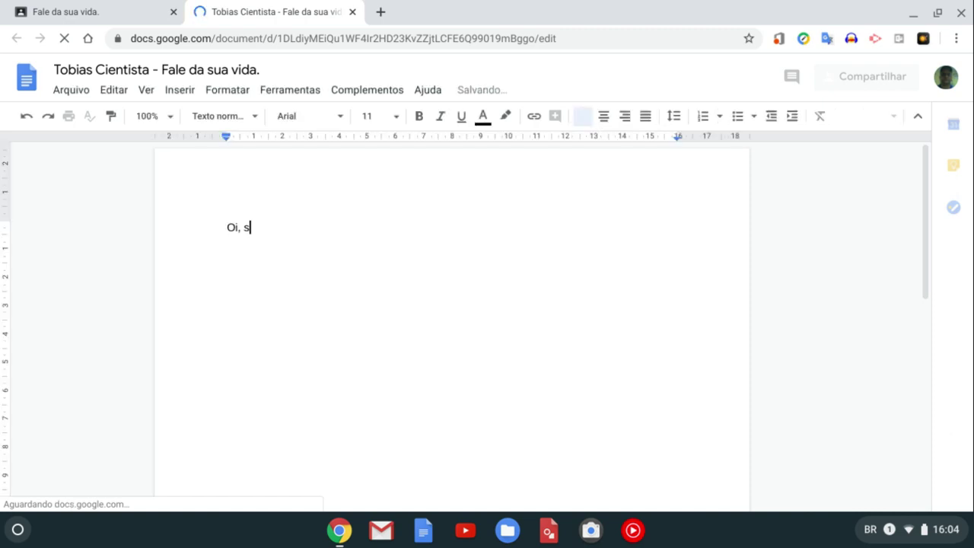
text(ou o )
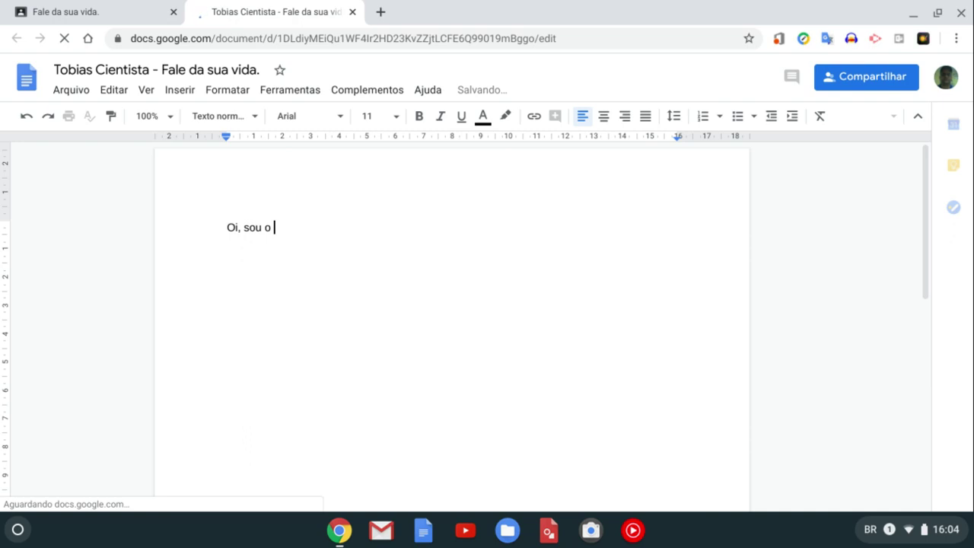
text(Tobias )
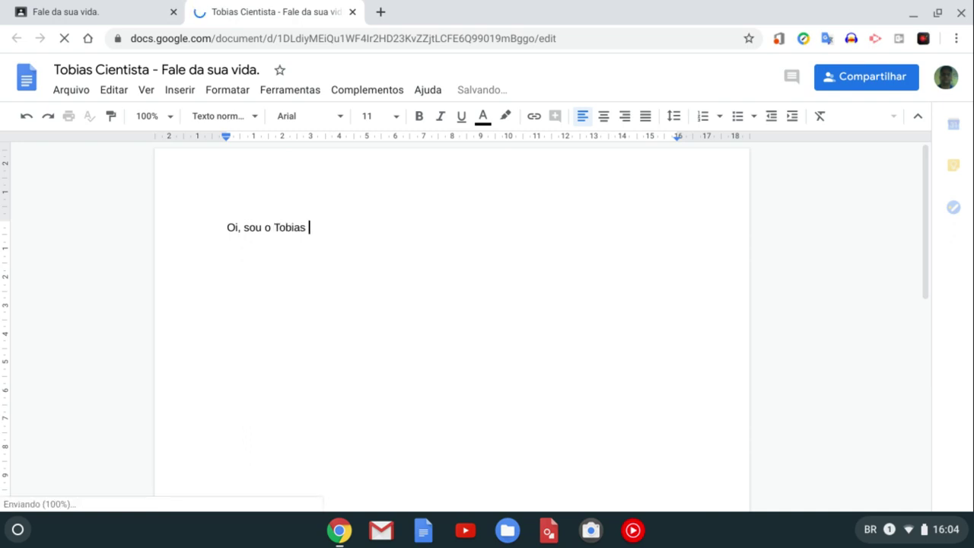
text(Marcelo, Nas)
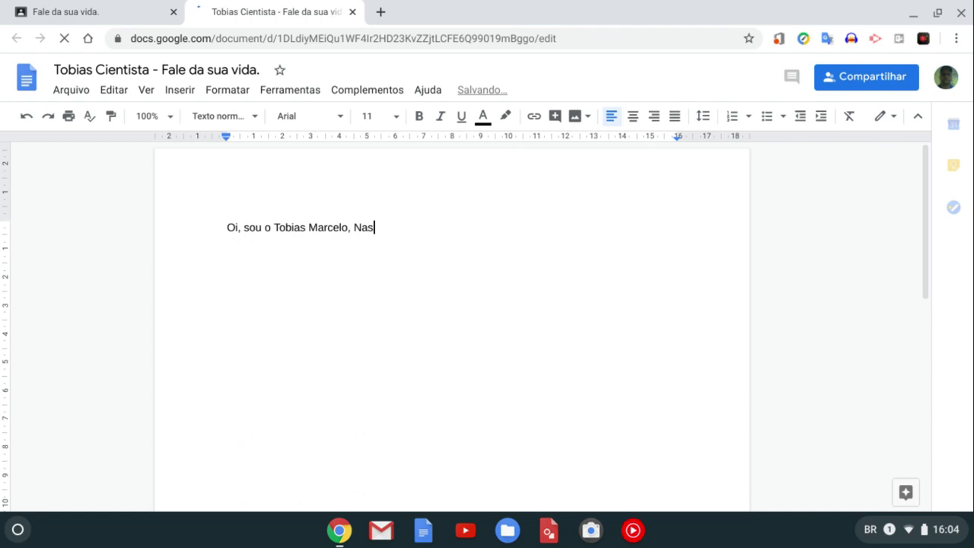
text(ci em maceio..)
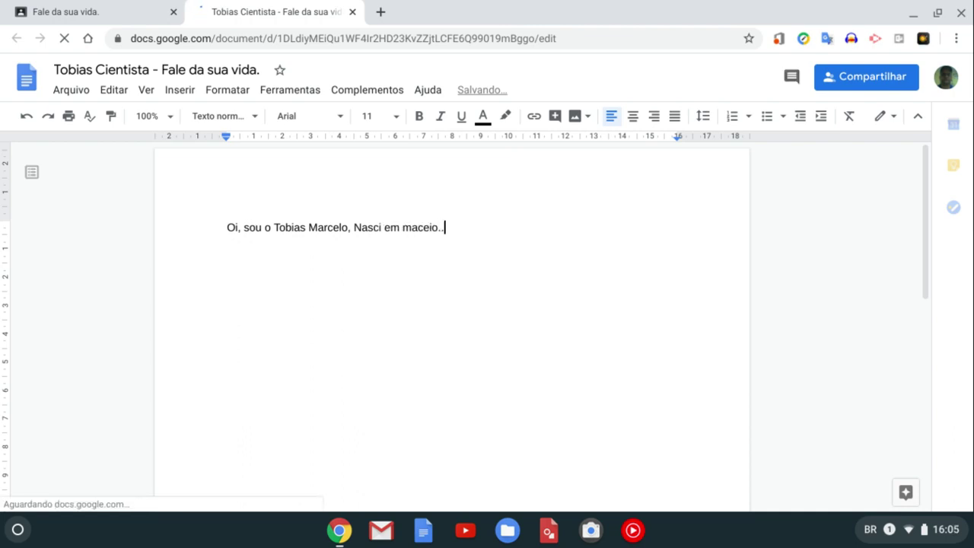
text(.... etc e coi tal)
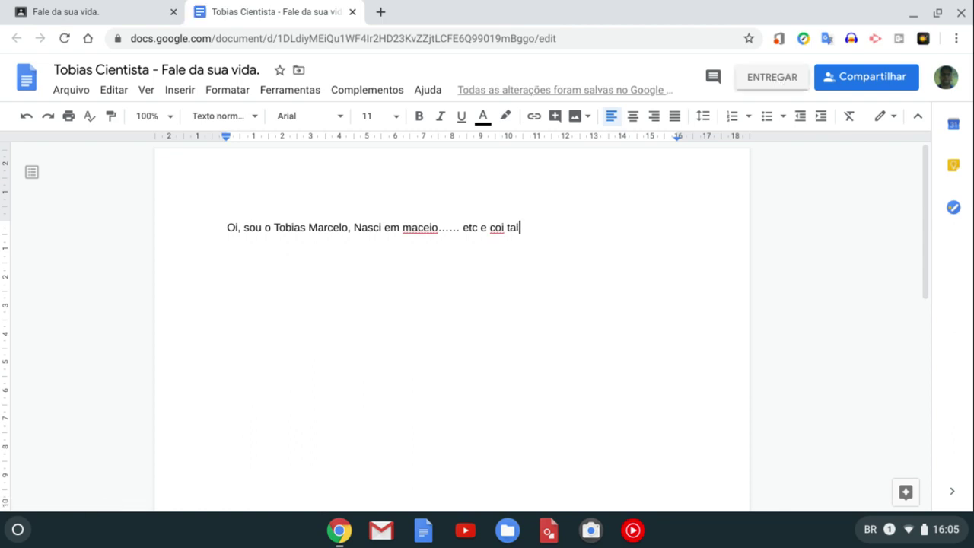
click(22, 13)
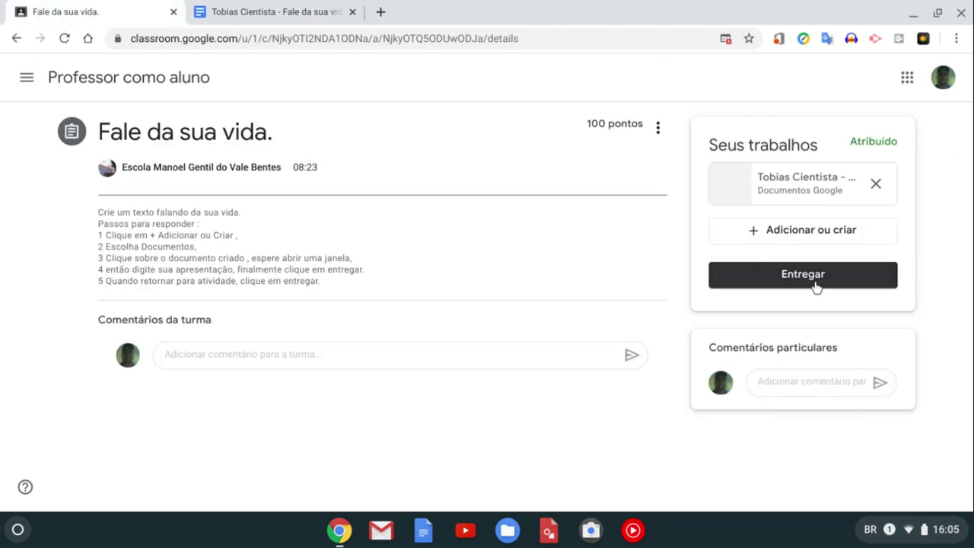
- Turn in 'Fale da sua vida.' with its attached doc, confirming Entregar, and return to the stream
click(815, 285)
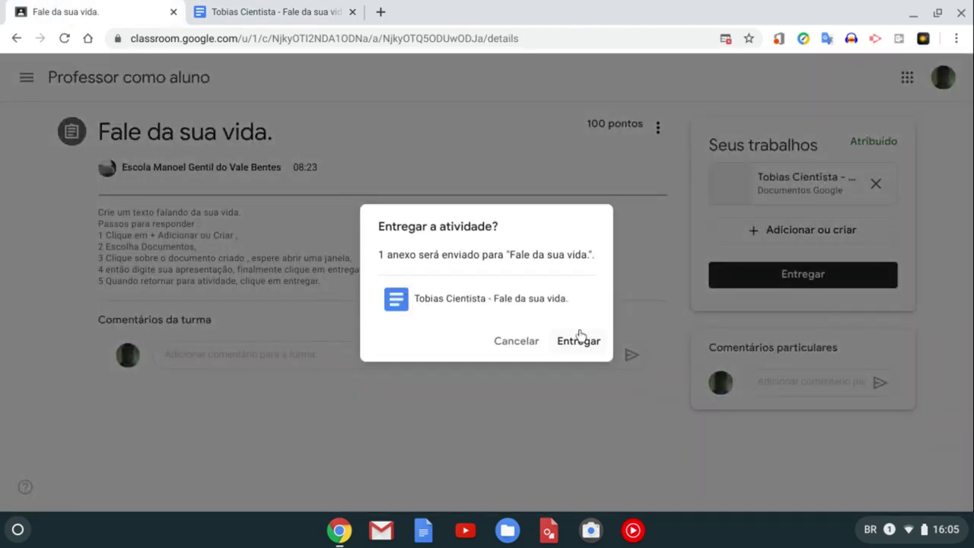
click(584, 347)
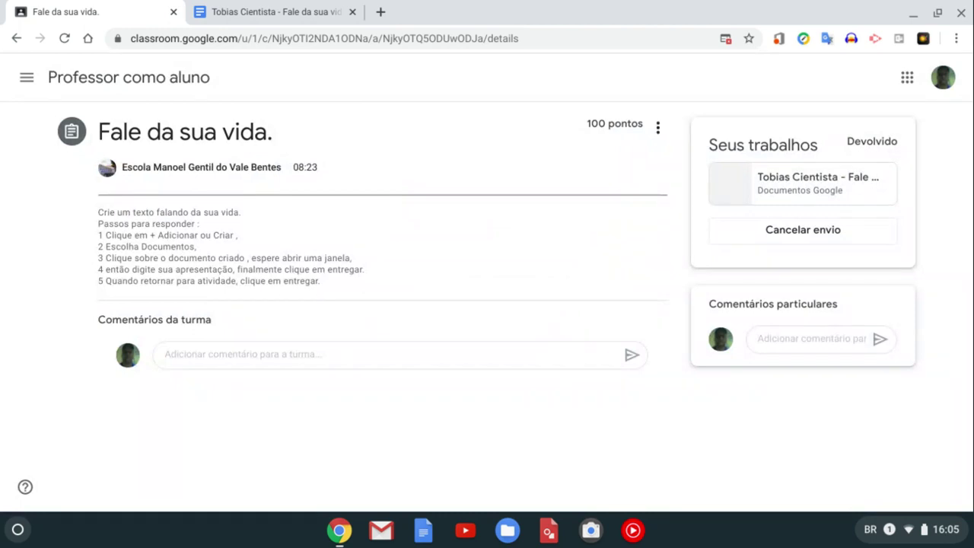
click(162, 79)
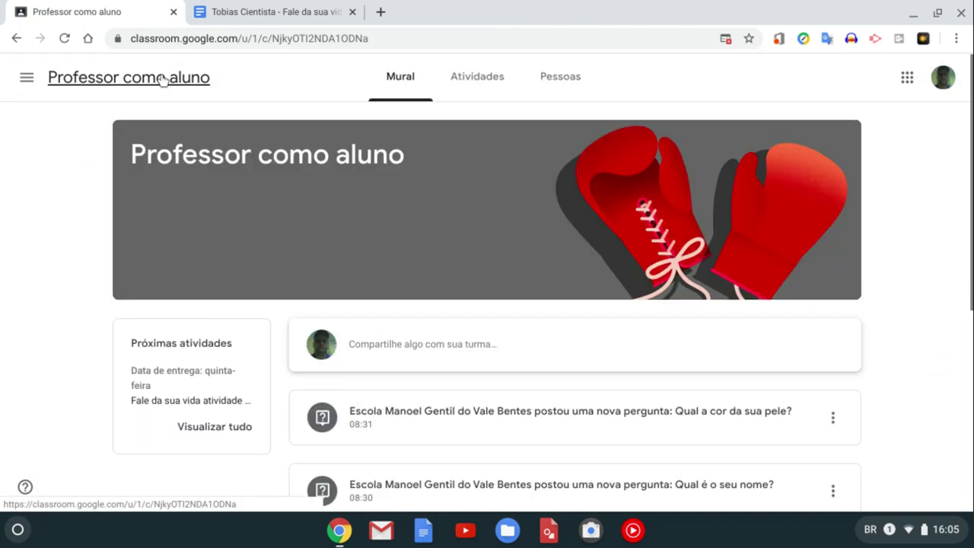
- From Atividades, open the 'Fale da sua vida atividade compartilhada' assignment worth 100 pontos
click(515, 79)
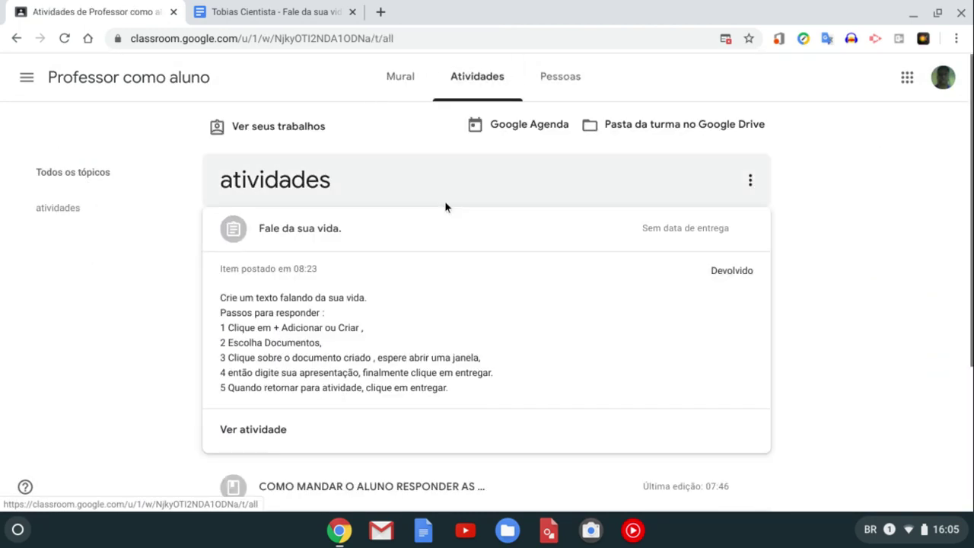
scroll(407, 171, down, 3)
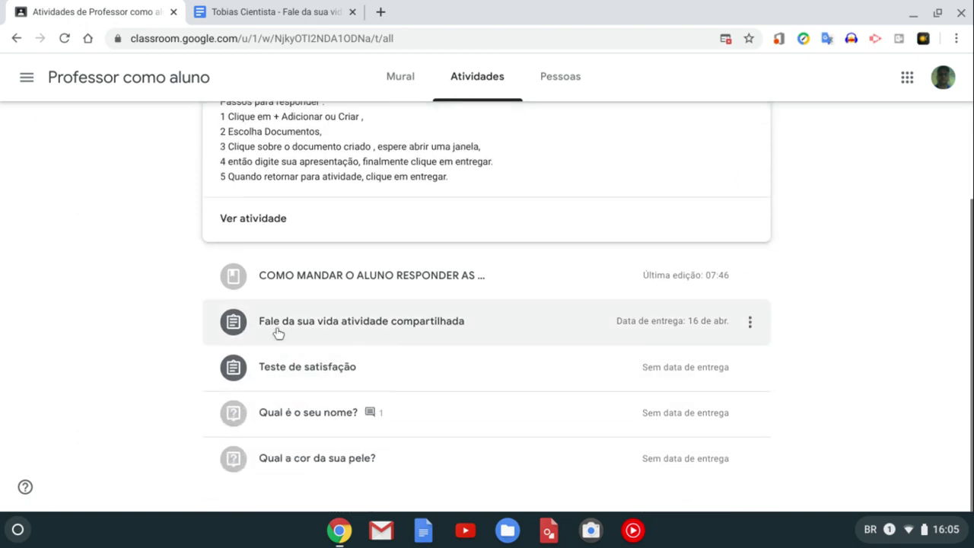
click(329, 322)
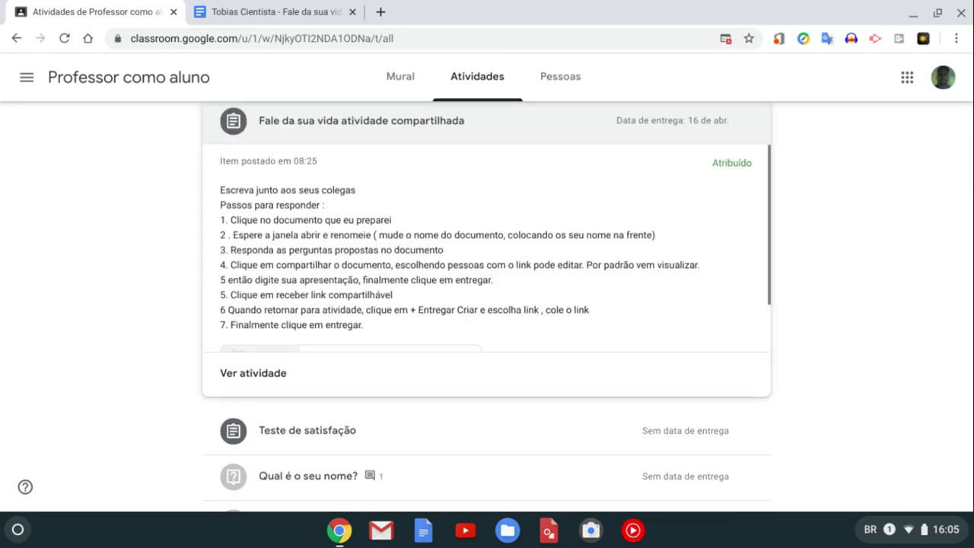
click(273, 374)
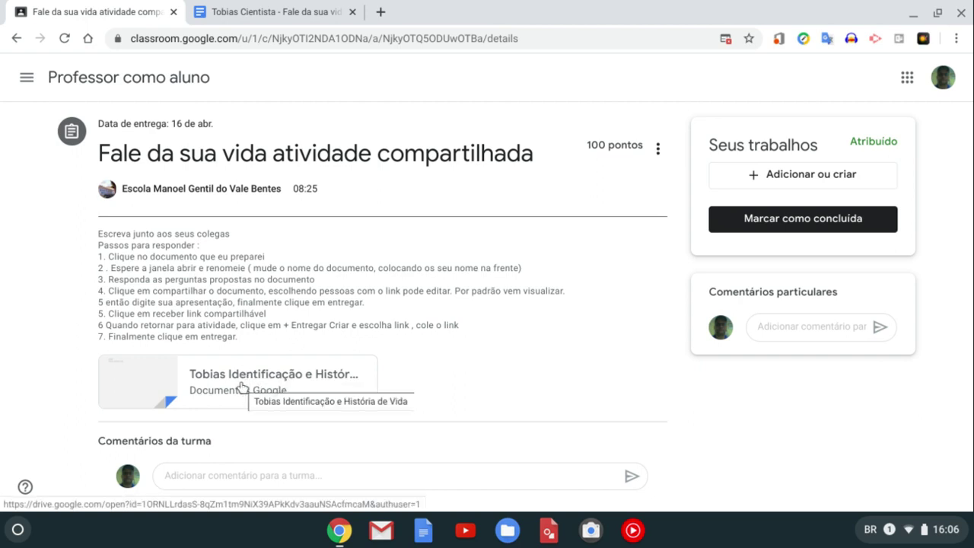
- Copy all the text of the shared Identificação life-story doc and return to the Classroom tab
click(241, 388)
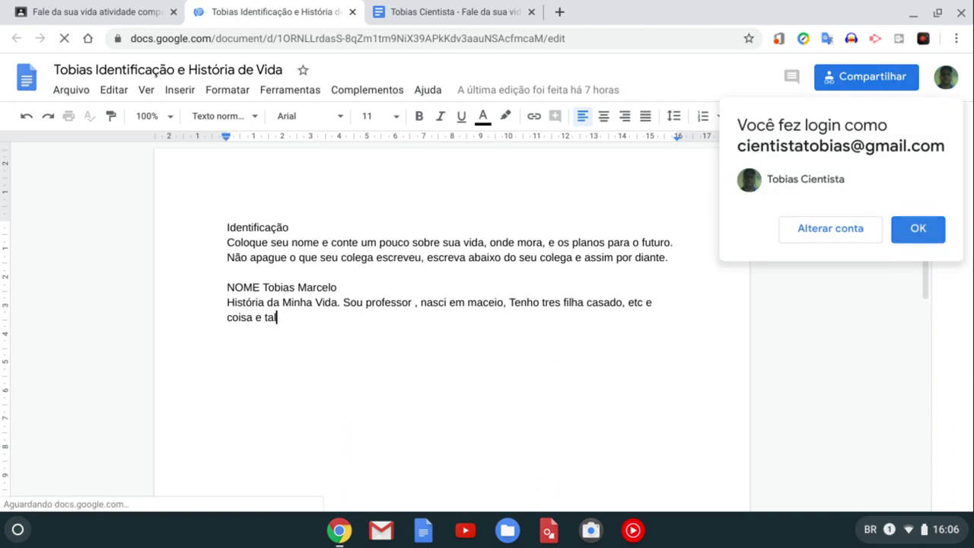
click(918, 228)
drag(277, 317, 260, 229)
right_click(260, 228)
click(343, 167)
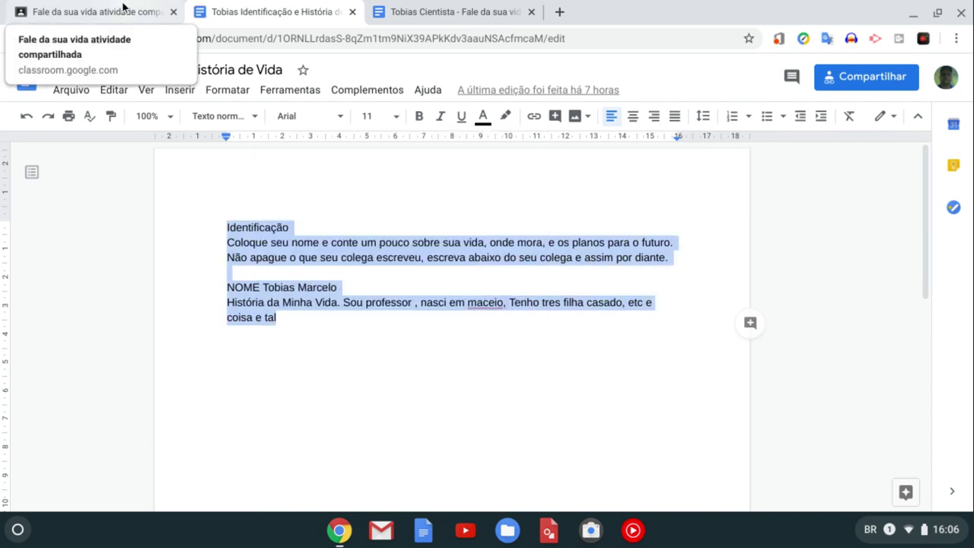
click(95, 12)
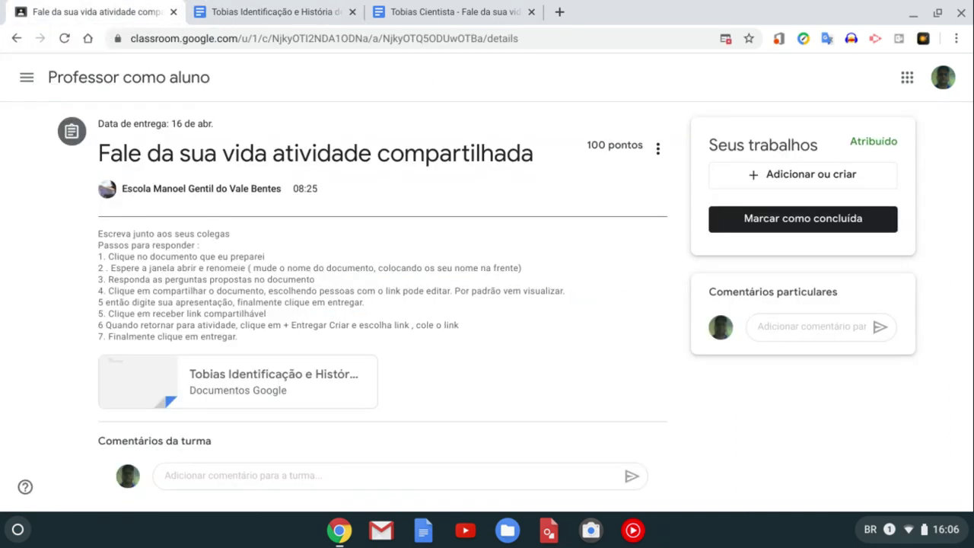
- Create a new Google Doc under Seus trabalhos via Adicionar ou criar > Documentos and open it
click(816, 177)
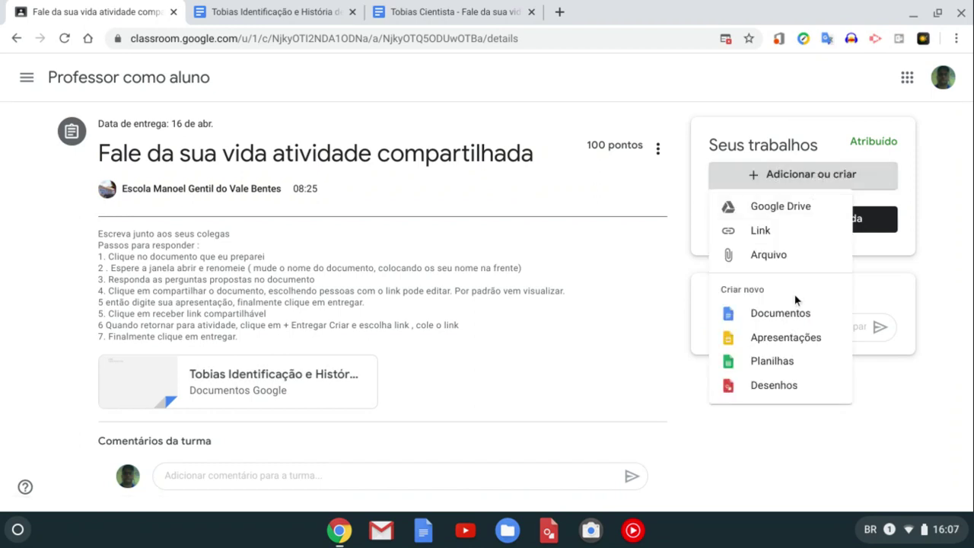
click(786, 316)
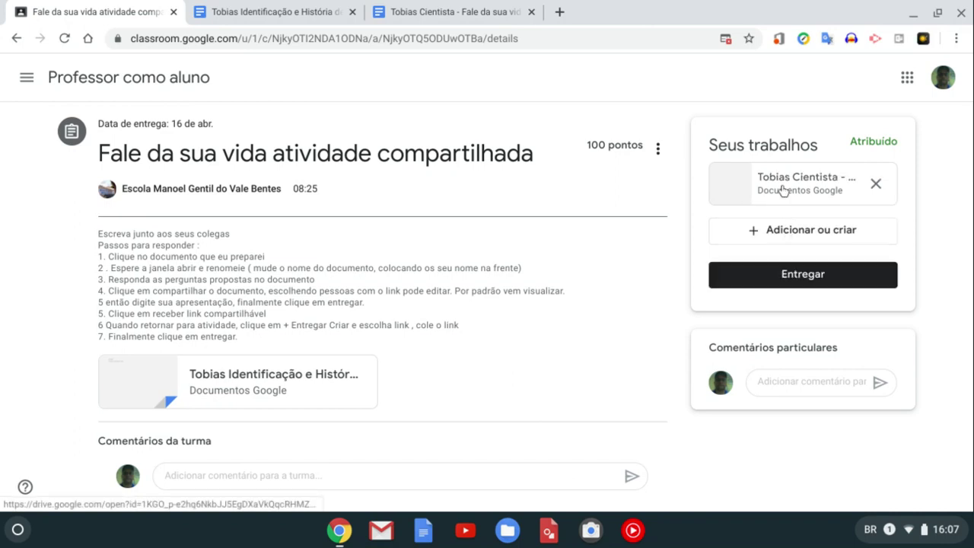
click(784, 192)
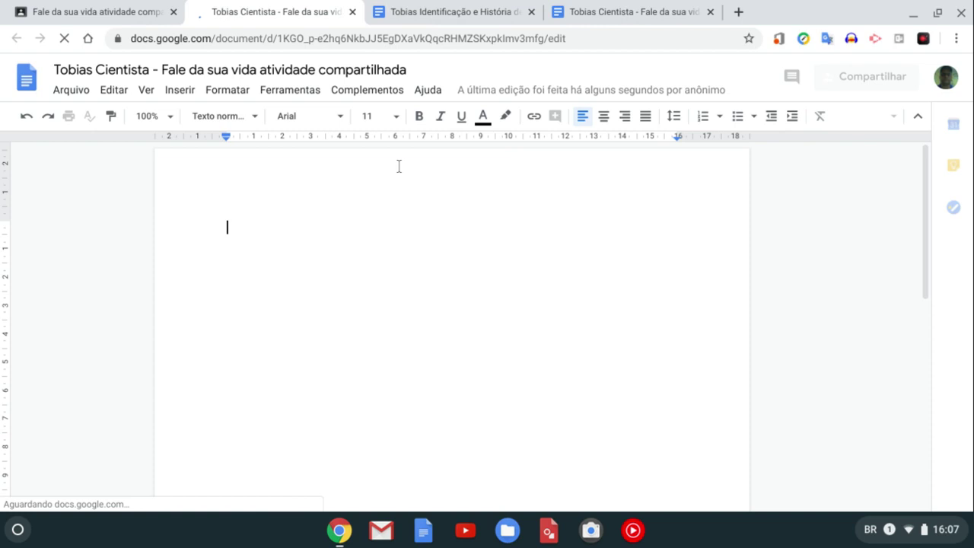
- Copy all the identification and life-story text into the new assignment document
click(452, 13)
key(ctrl+a)
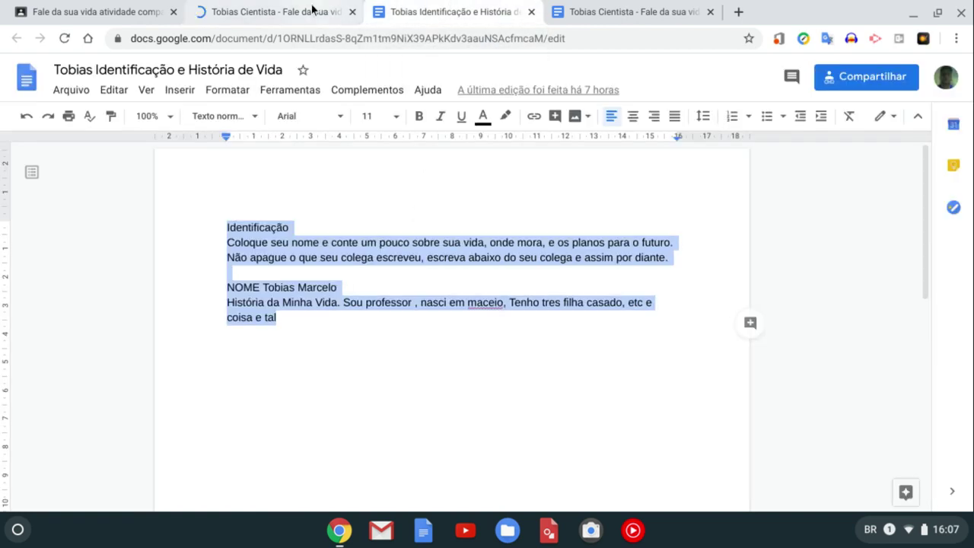
click(312, 11)
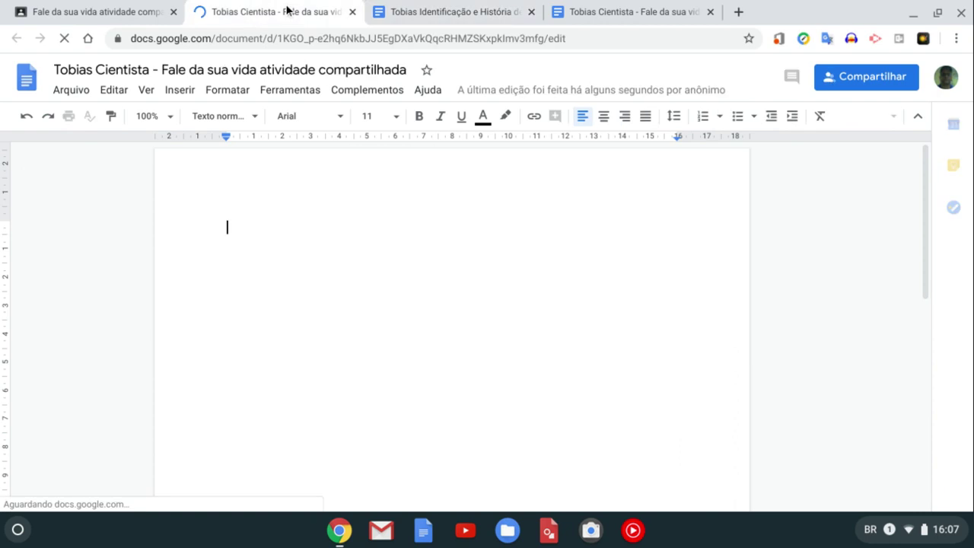
right_click(305, 254)
click(361, 309)
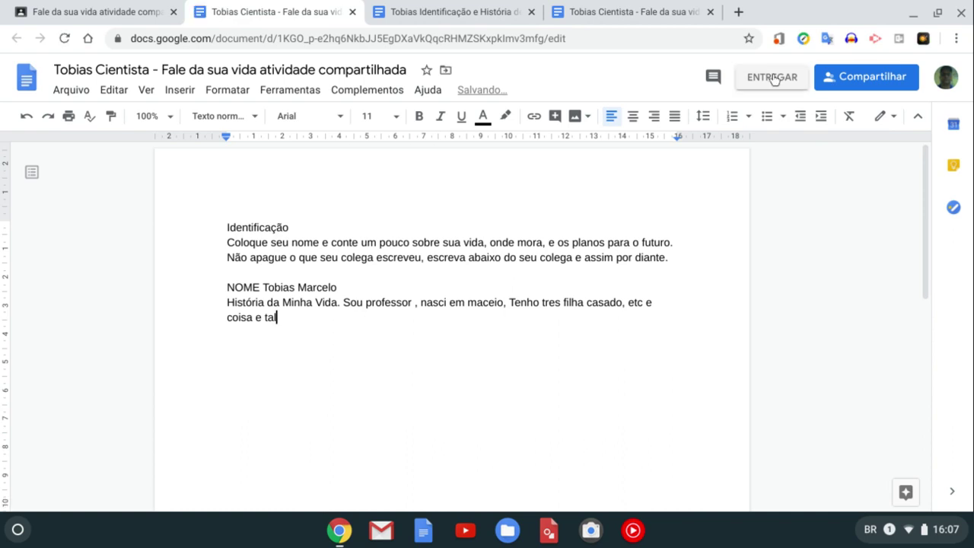
- Turn in the shared-document assignment in Classroom with Entregar and confirm
click(155, 10)
click(812, 276)
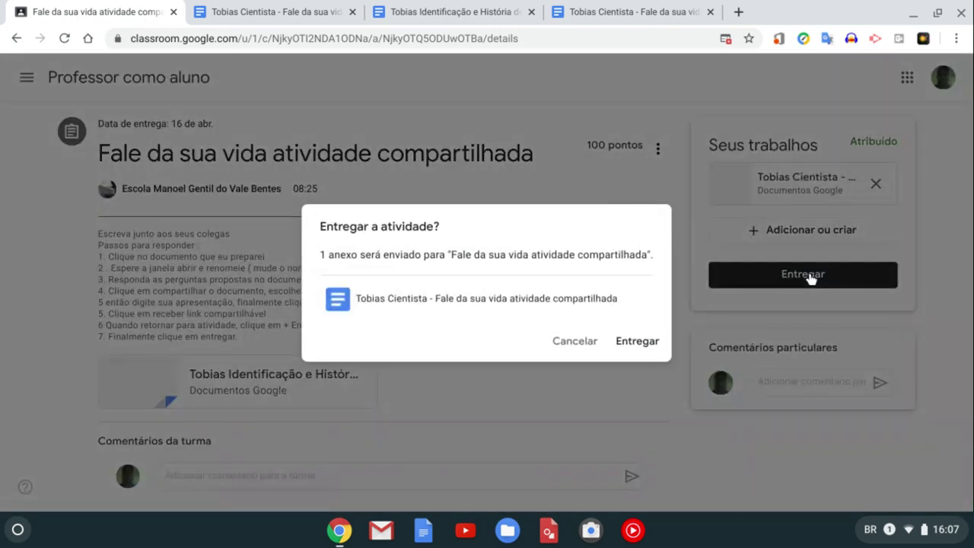
click(645, 342)
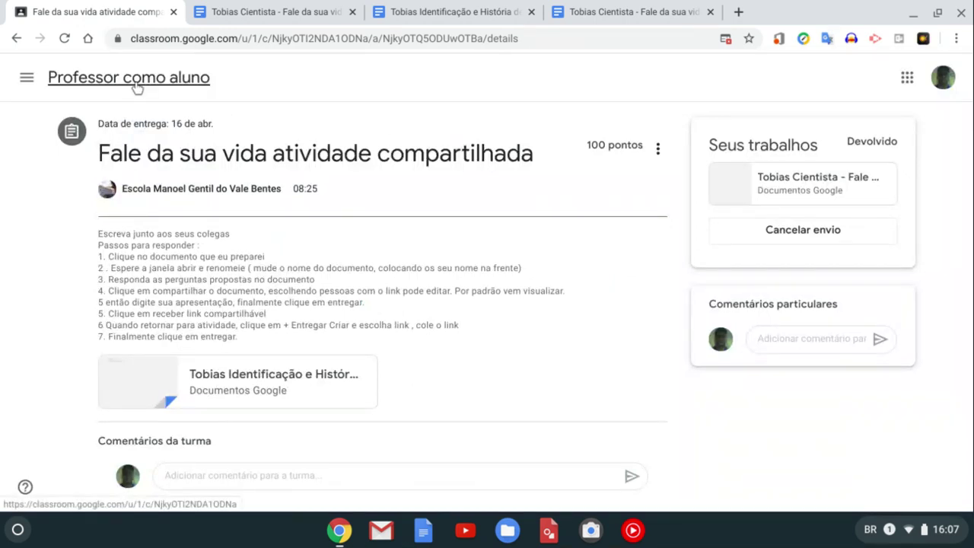
- Open the Professor como aluno Atividades list and expand the Teste de satisfação assignment
click(140, 89)
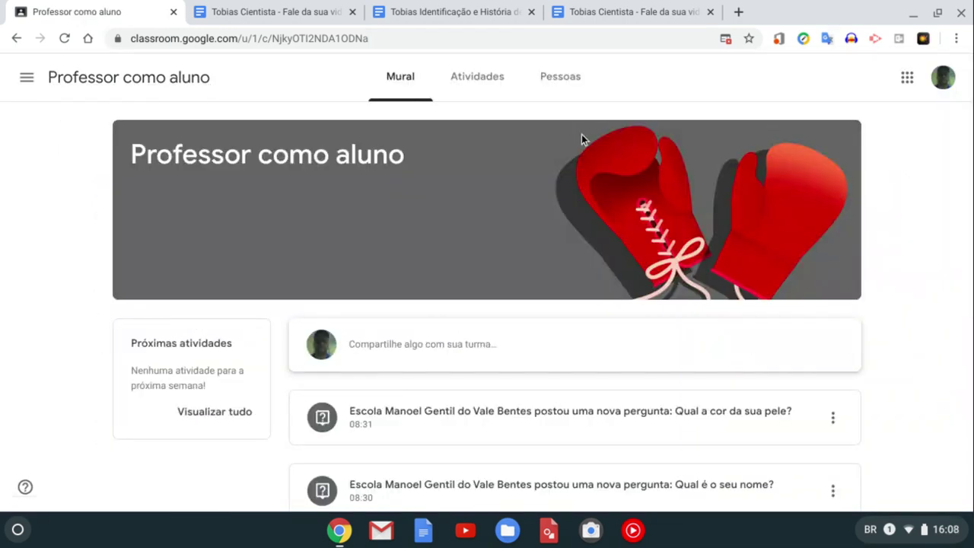
scroll(578, 135, down, 3)
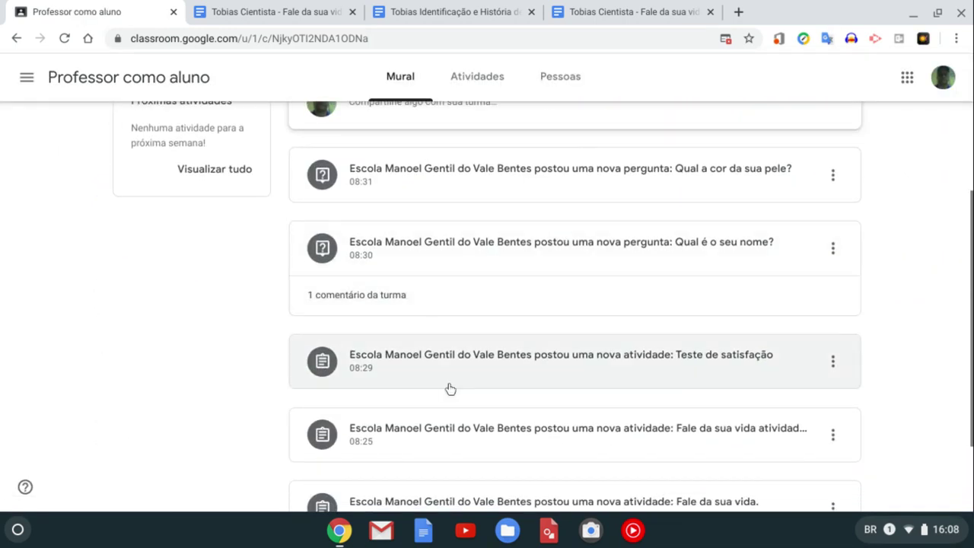
scroll(498, 270, up, 3)
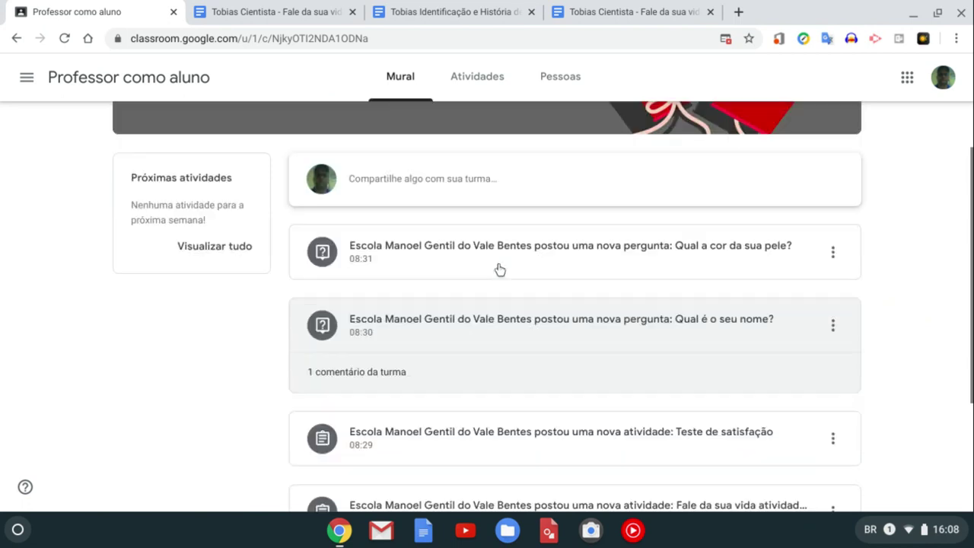
click(478, 77)
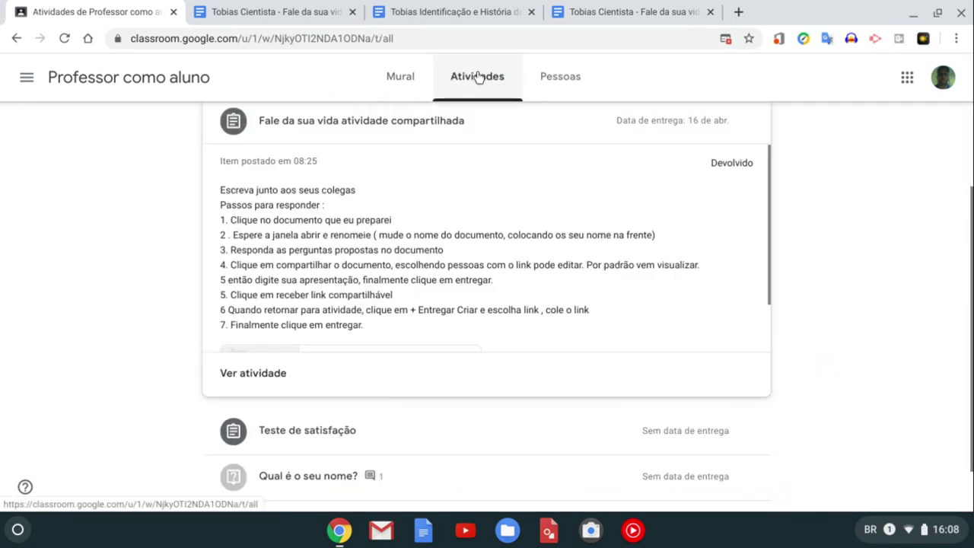
scroll(430, 136, down, 1)
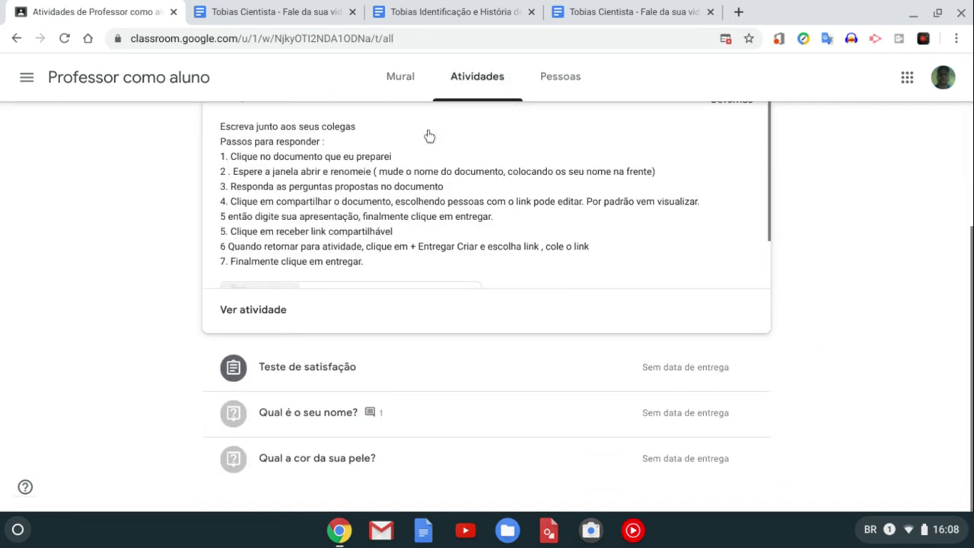
click(288, 371)
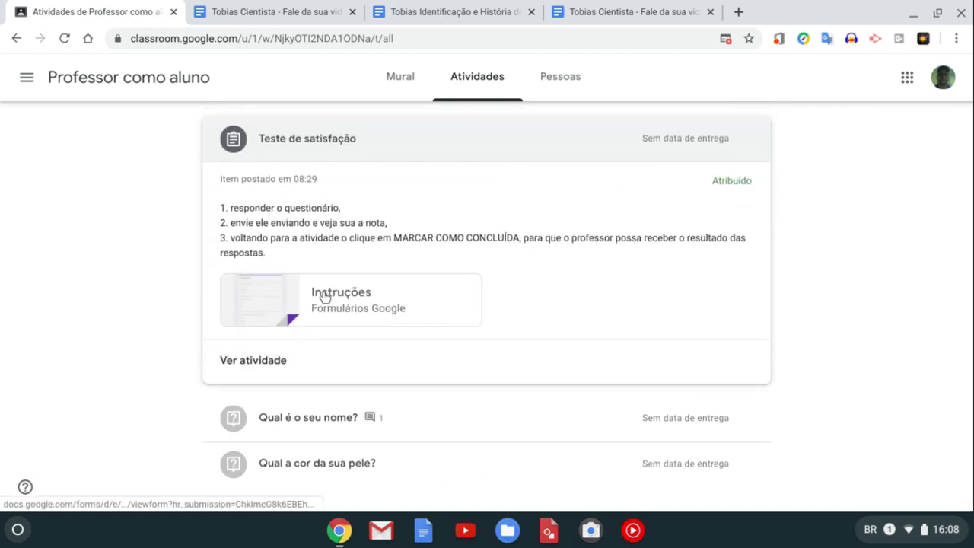
- Fill the Instruções form with matutino, grade 3 and 1500, submit it, and return to Atividades
click(325, 297)
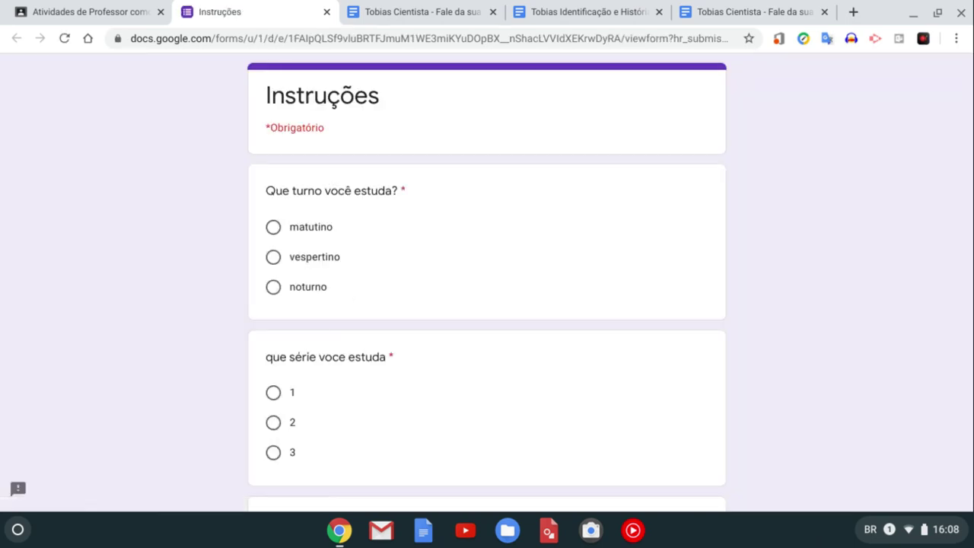
click(274, 227)
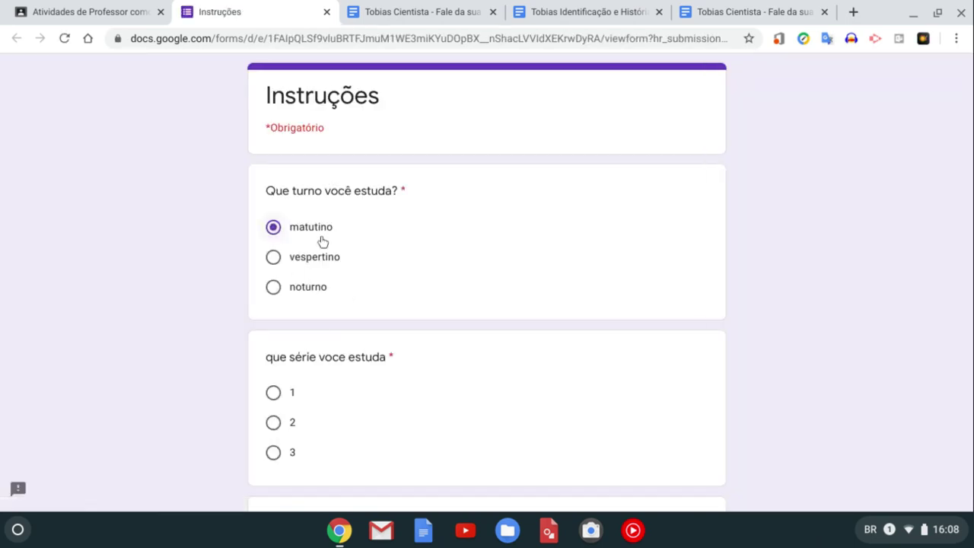
scroll(426, 251, down, 3)
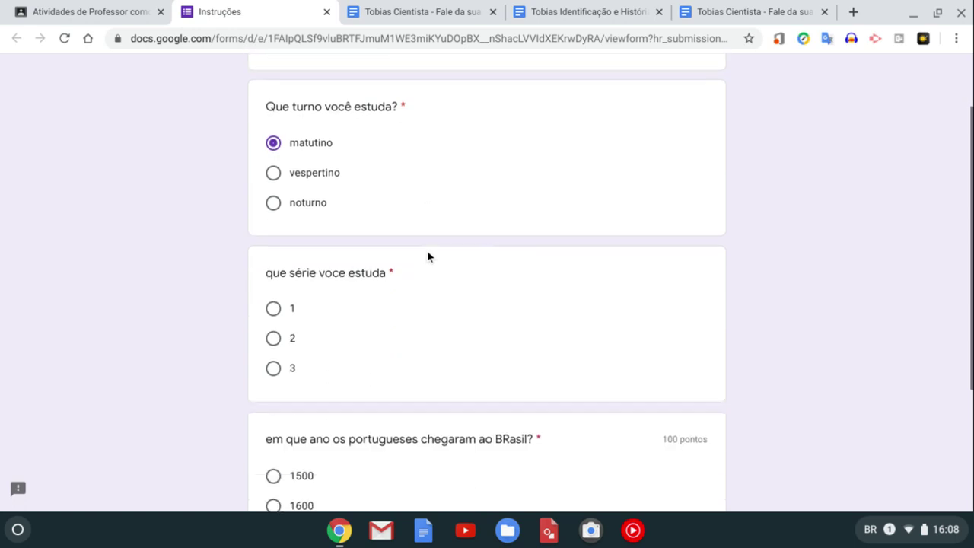
click(272, 356)
scroll(492, 307, down, 3)
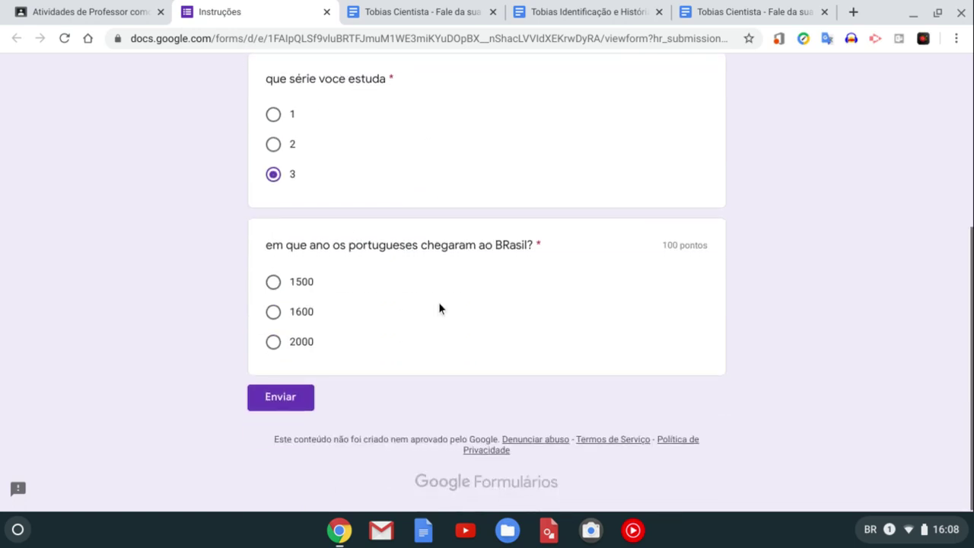
click(275, 283)
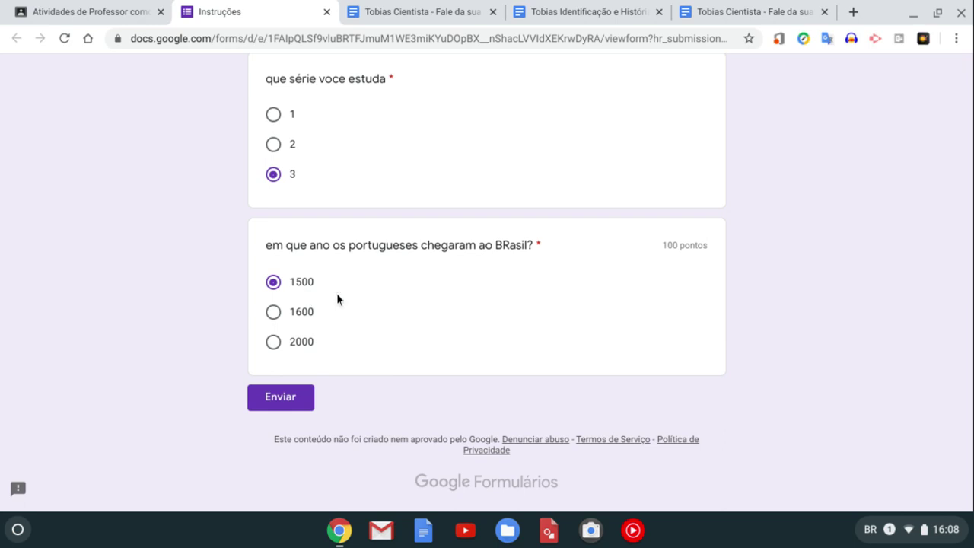
click(301, 398)
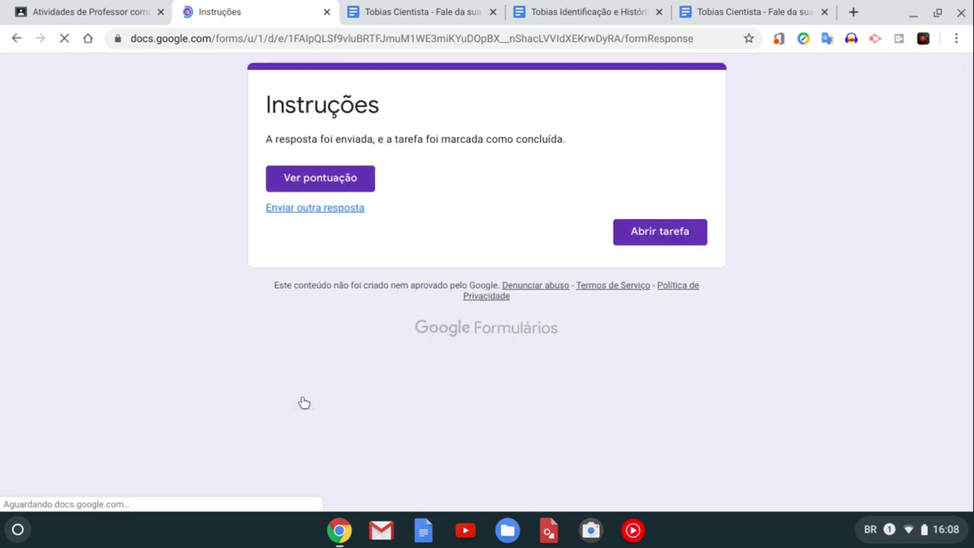
click(109, 13)
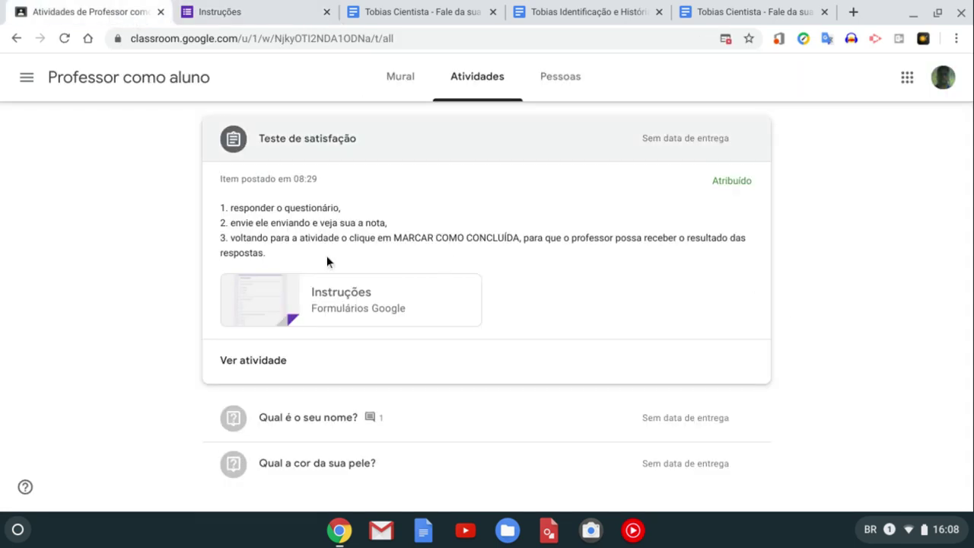
- Open the Teste de satisfação details and its Instruções Google Form attachment
click(274, 364)
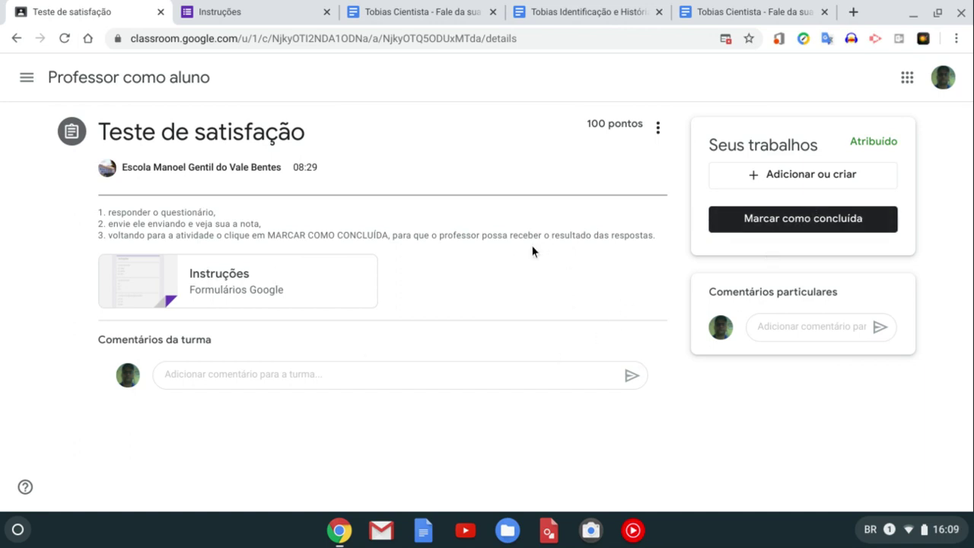
click(233, 299)
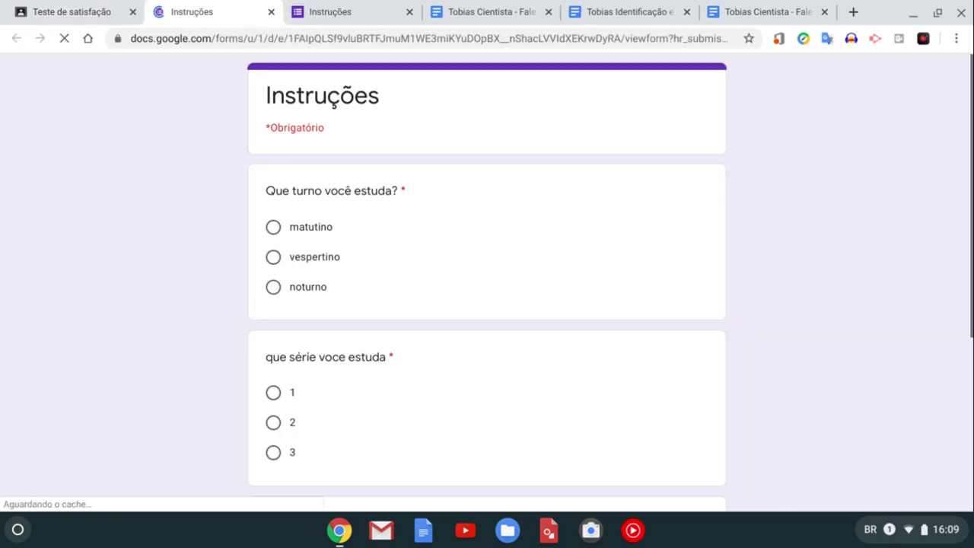
- Resubmit the Instruções form with matutino, grade 3 and 1500, then return to Teste de satisfação
click(273, 229)
click(274, 454)
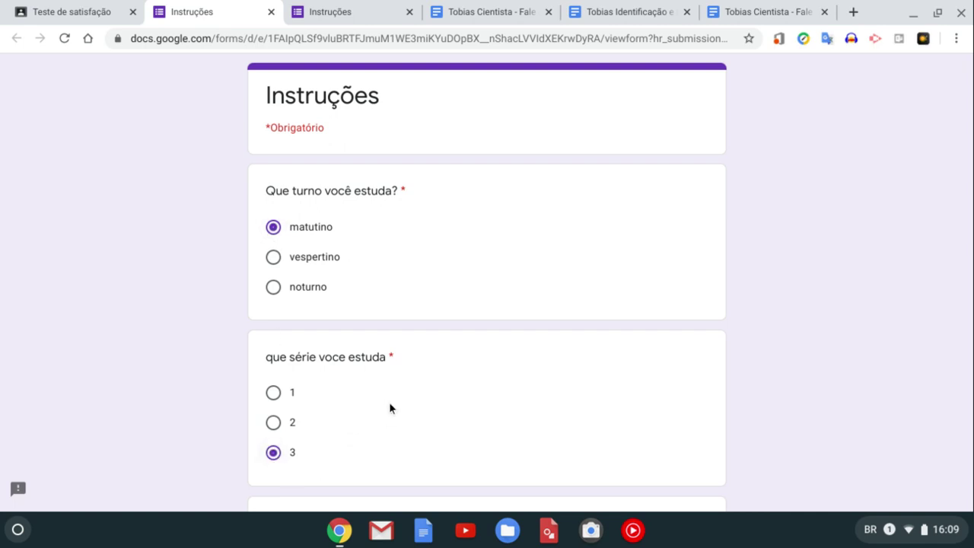
scroll(389, 404, down, 5)
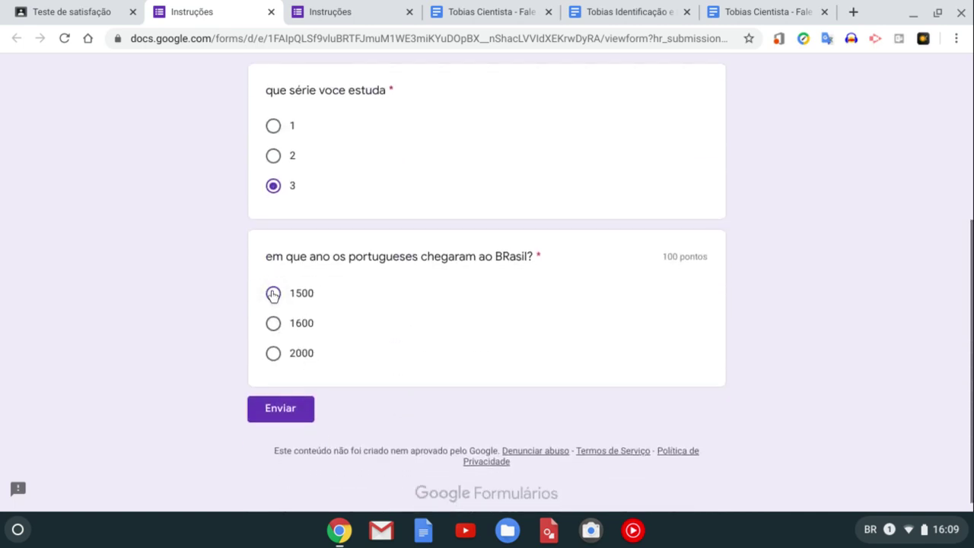
click(273, 294)
click(280, 409)
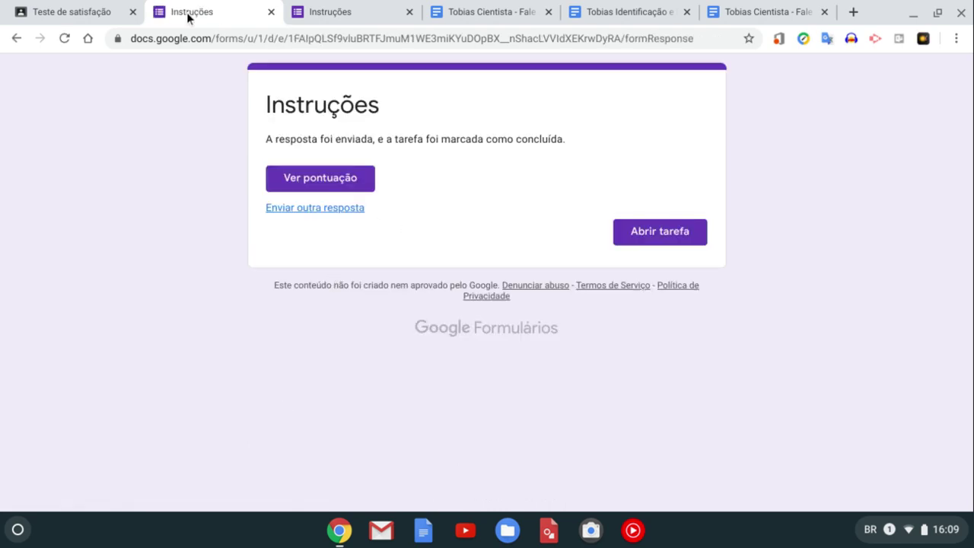
click(65, 7)
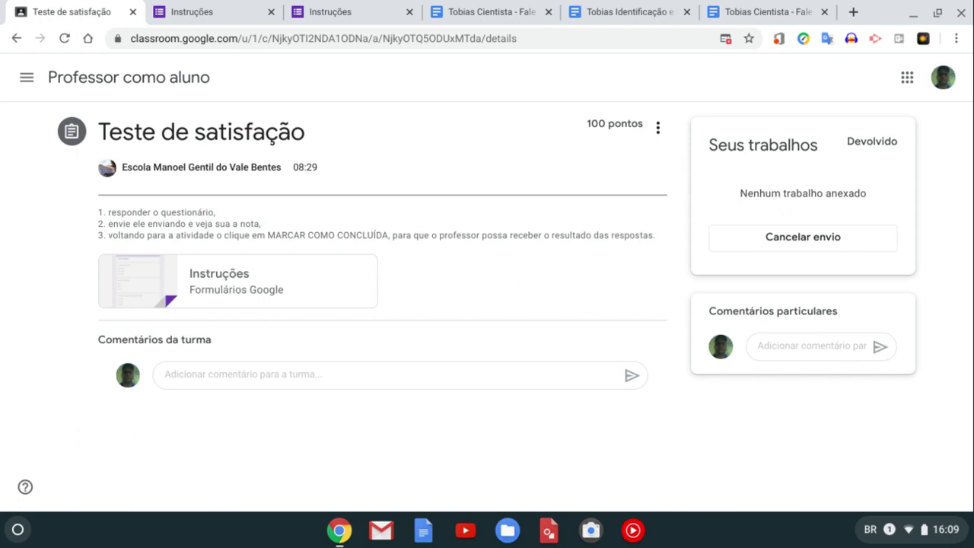
- Open the returned question 'Qual é o seu nome?' from the class Atividades list
click(128, 82)
click(491, 91)
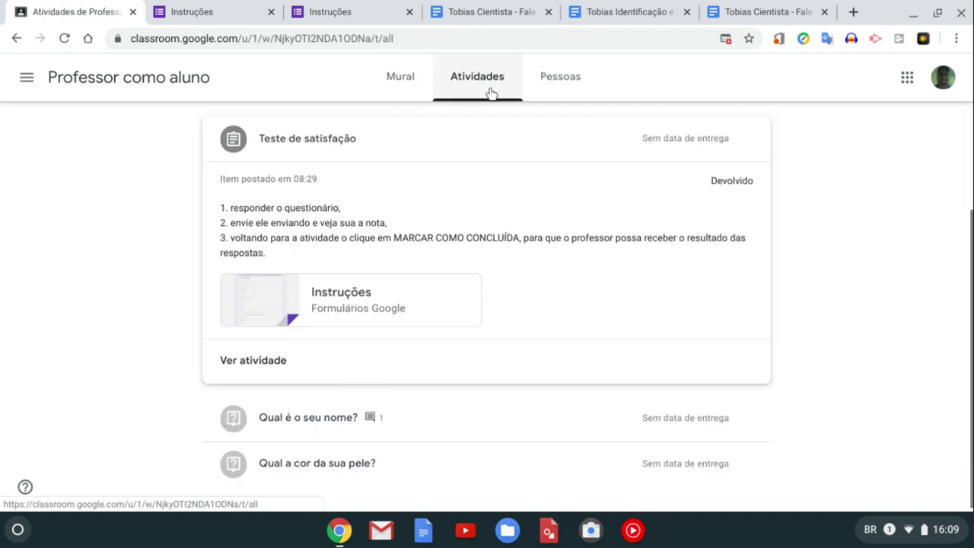
click(310, 426)
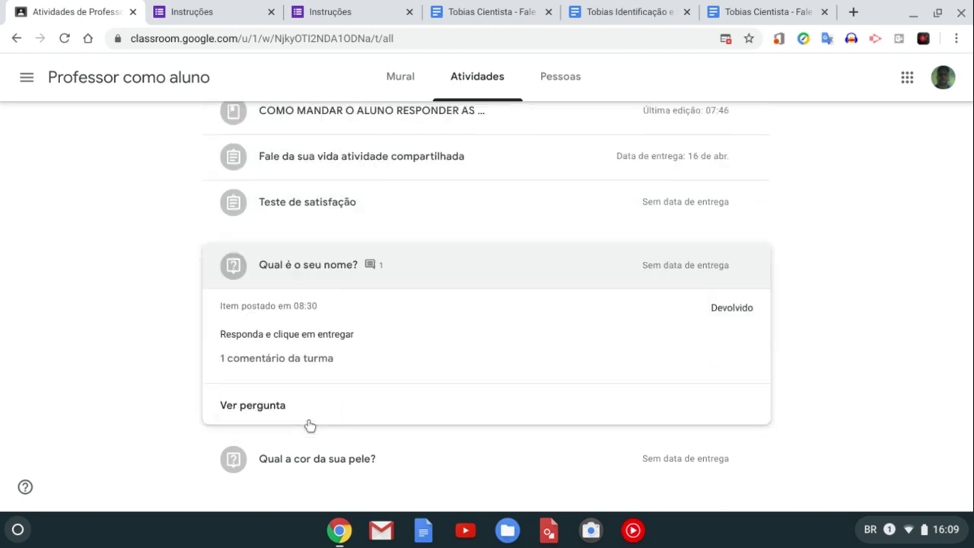
click(254, 411)
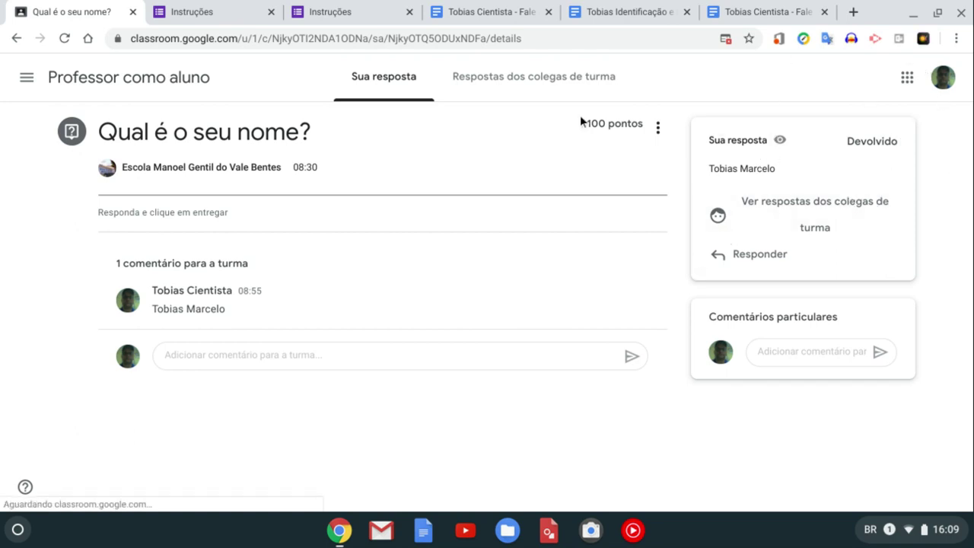
- Review the question 'Qual a cor da sua pele?' answered parda, then return to the class Mural
click(110, 86)
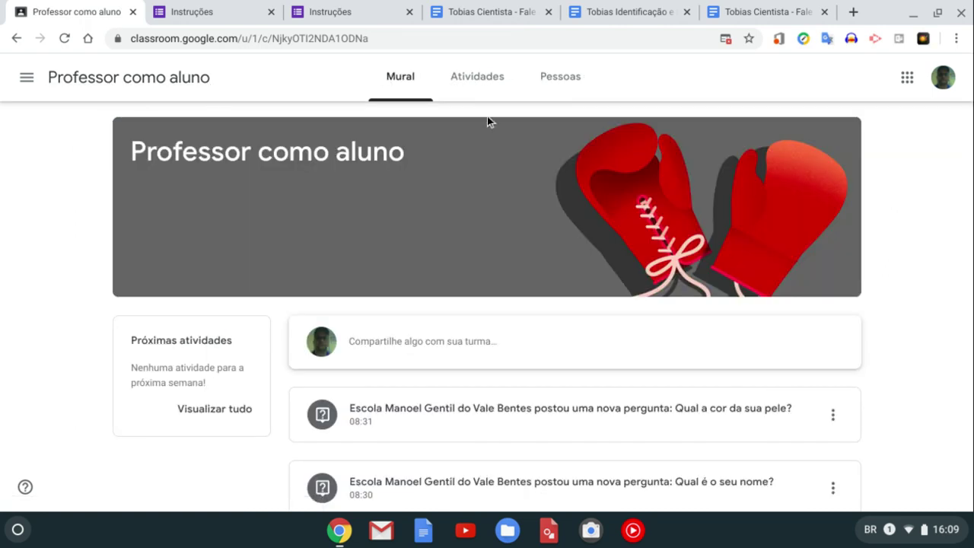
click(466, 74)
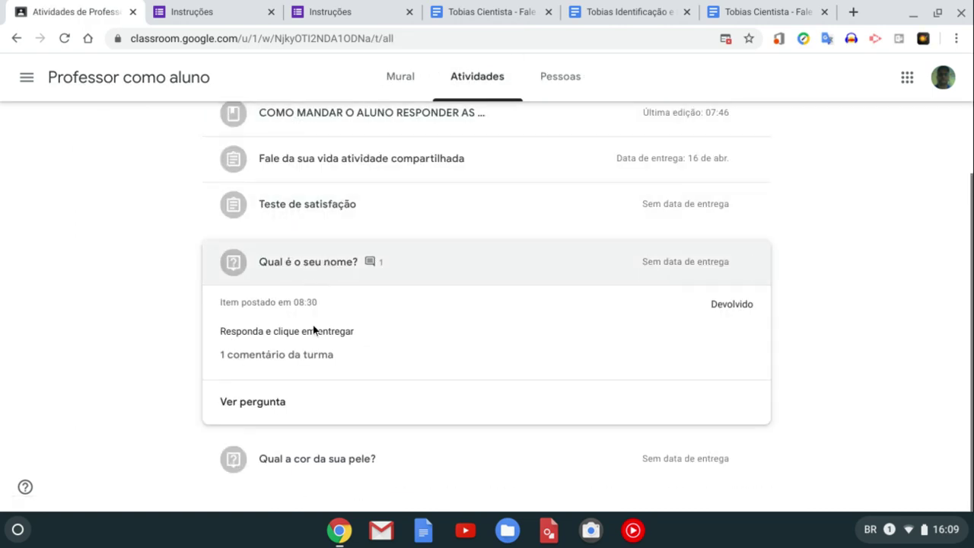
click(308, 462)
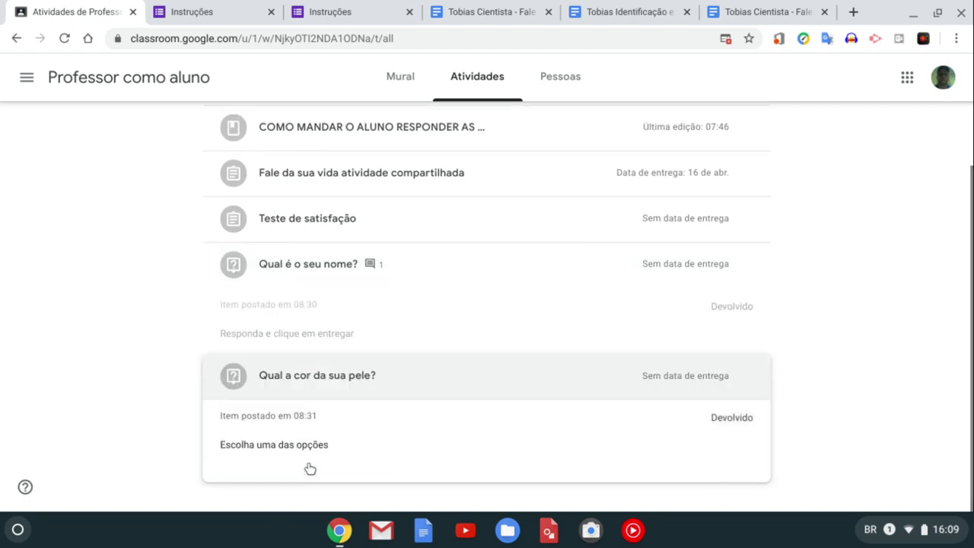
click(270, 462)
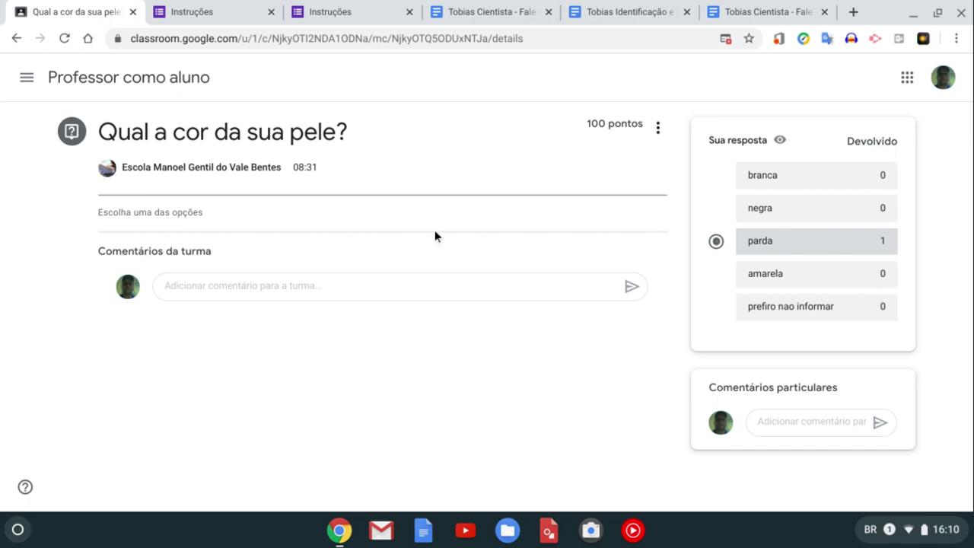
click(158, 85)
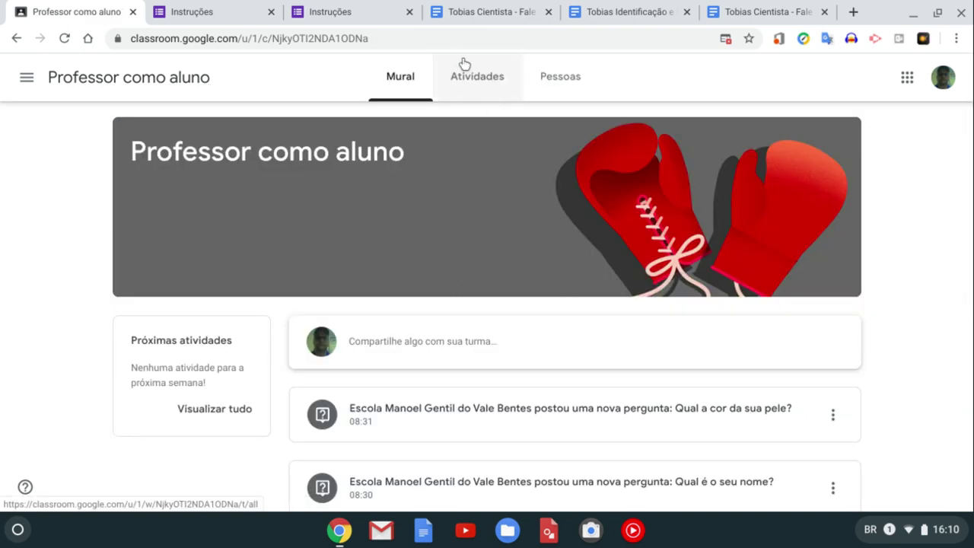
click(474, 10)
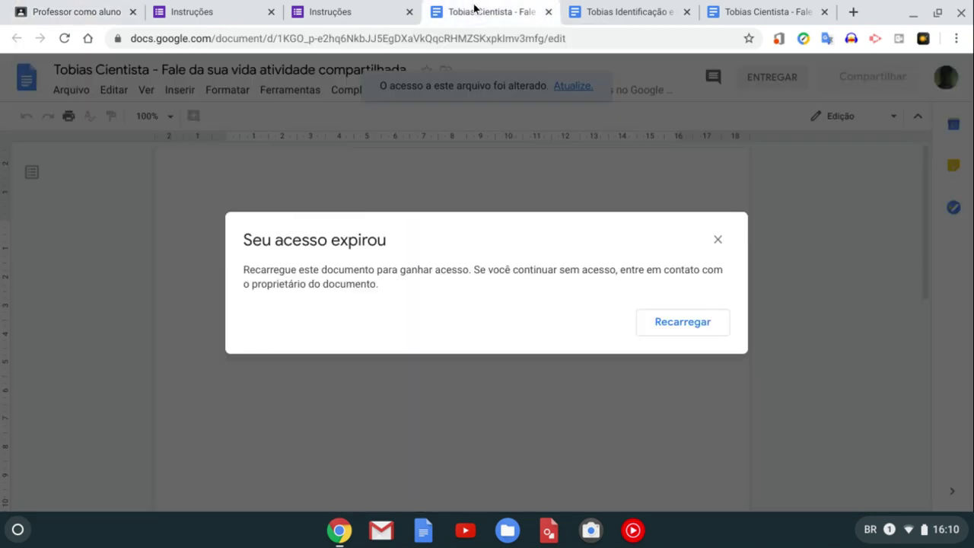
click(720, 241)
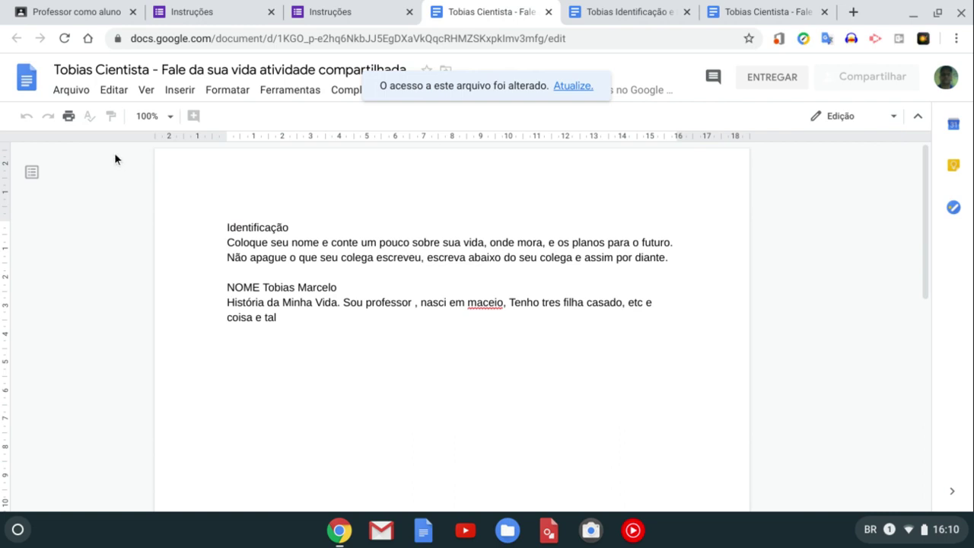
click(222, 93)
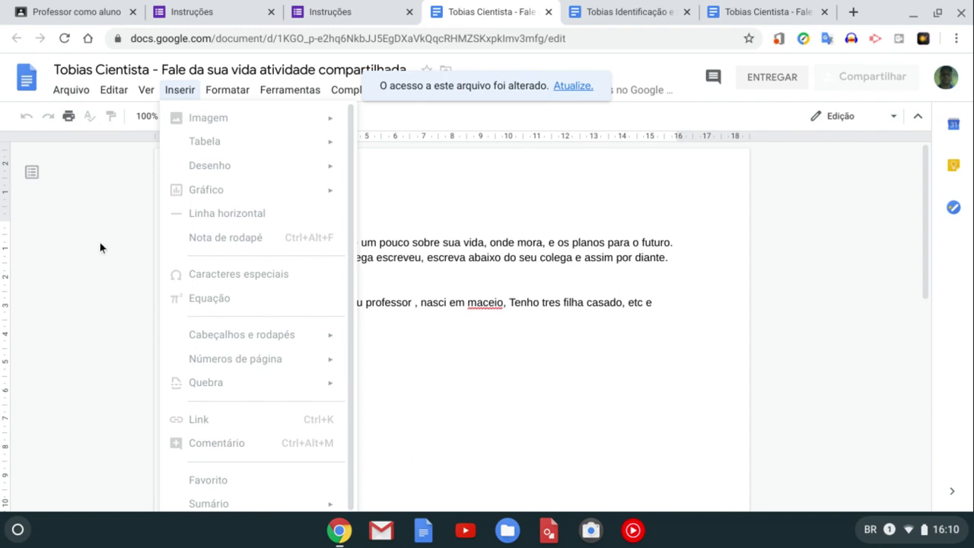
click(122, 244)
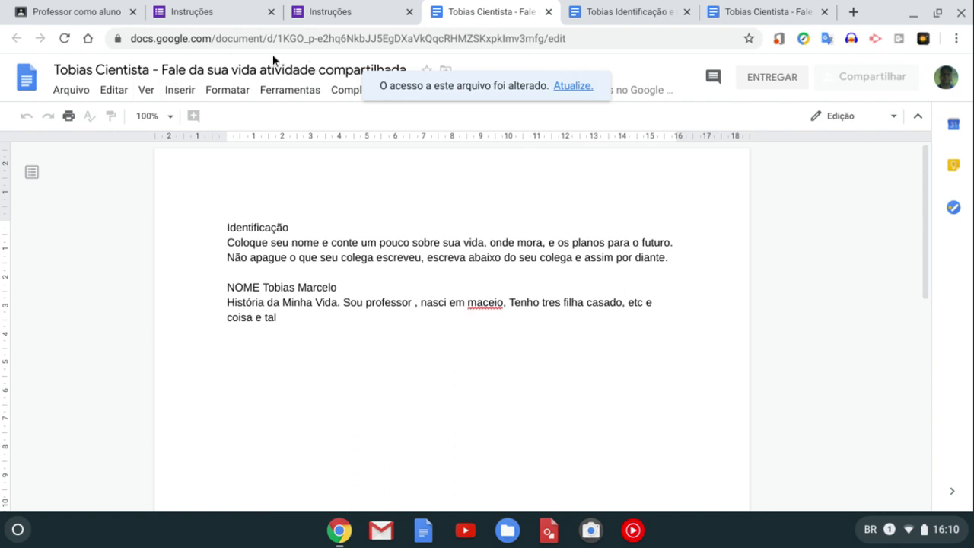
click(650, 9)
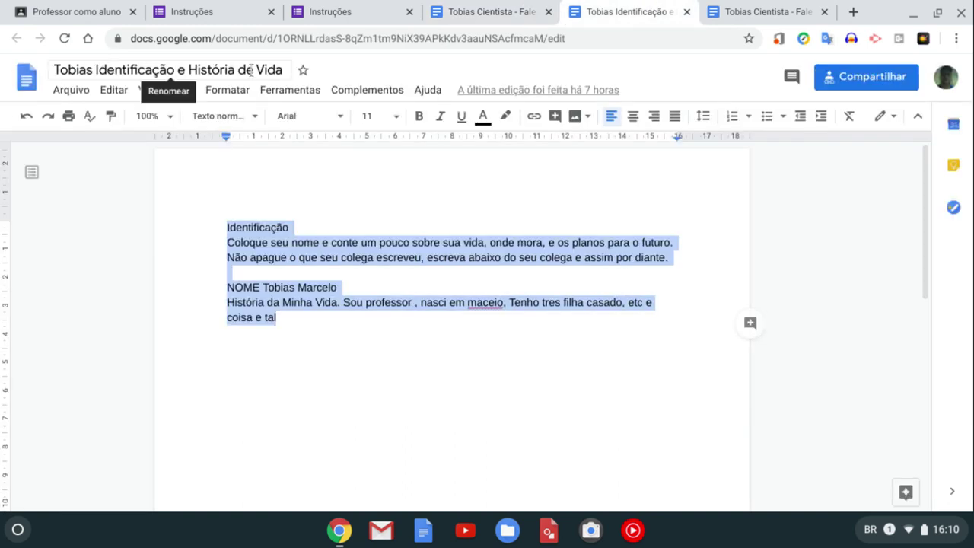
click(752, 10)
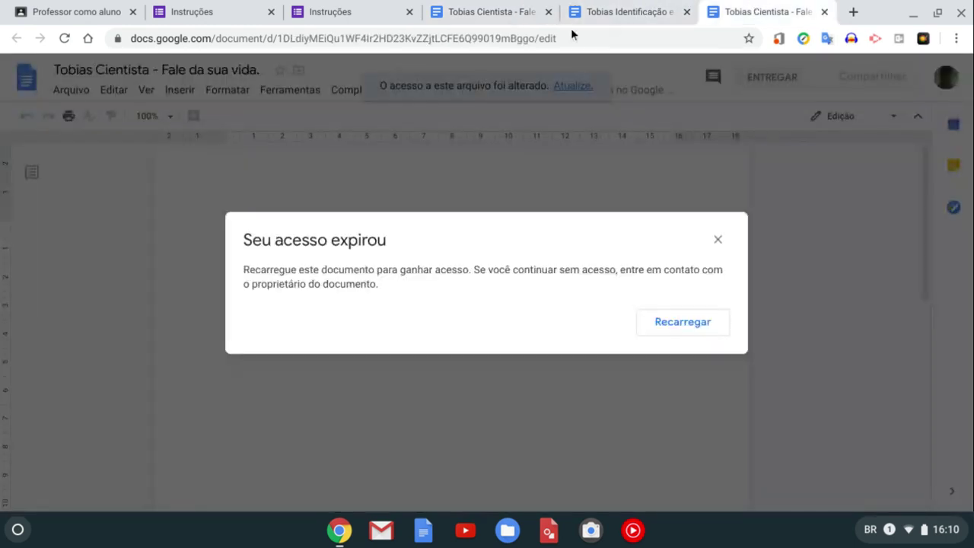
click(717, 240)
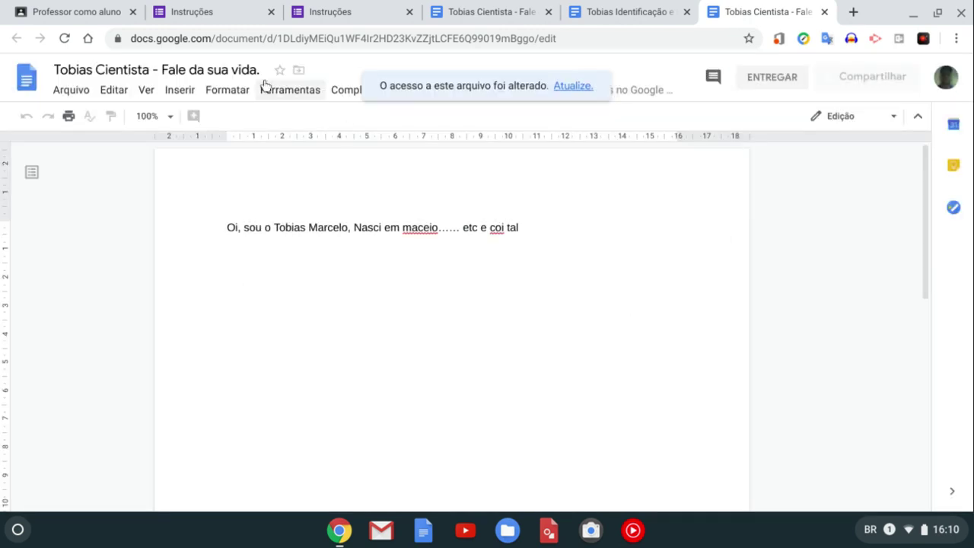
click(85, 18)
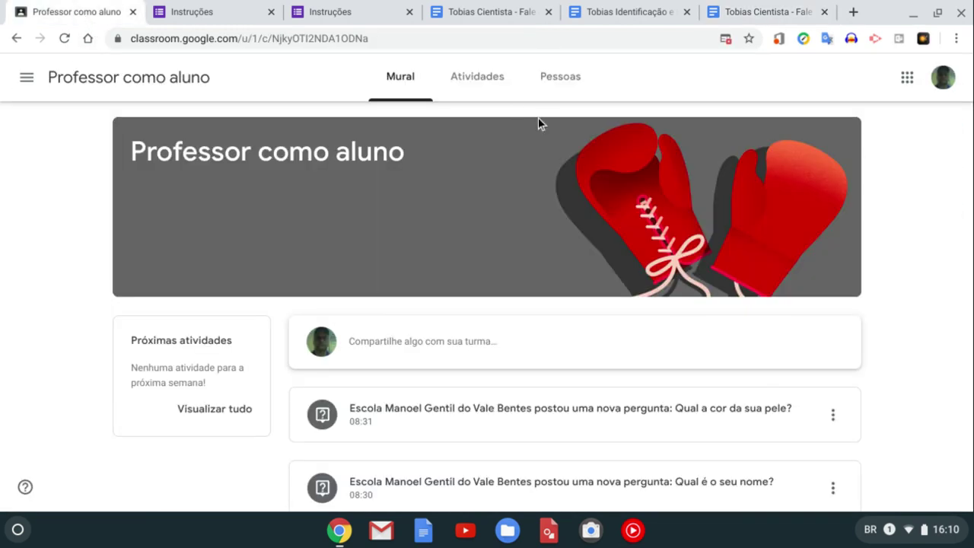